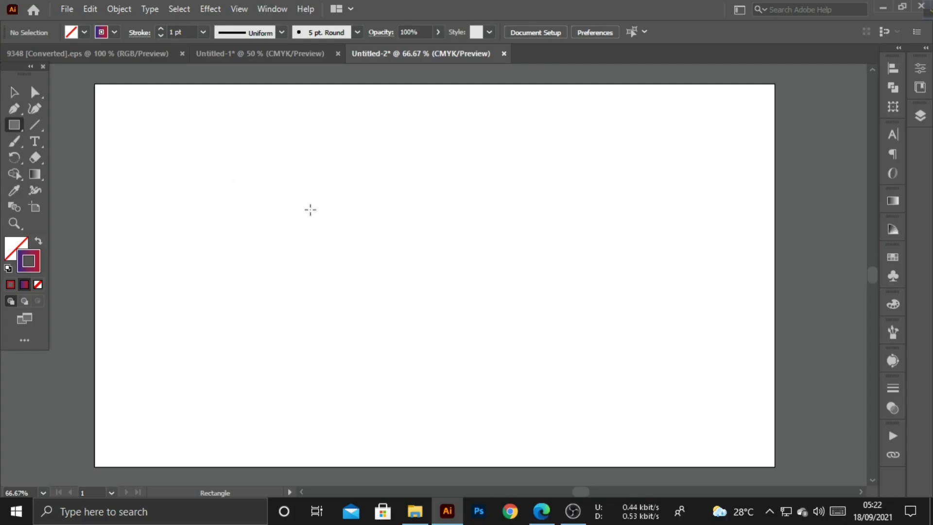
# Draw a square, rotate it 45° into a diamond, shrink it slightly and move it lower.
pyautogui.moveTo(310, 213); pyautogui.dragTo(376, 288)
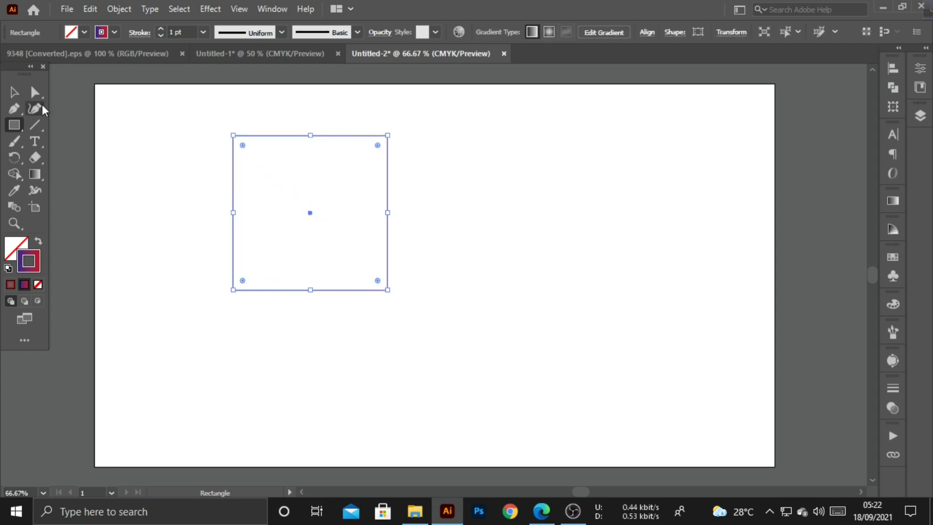
pyautogui.click(17, 96)
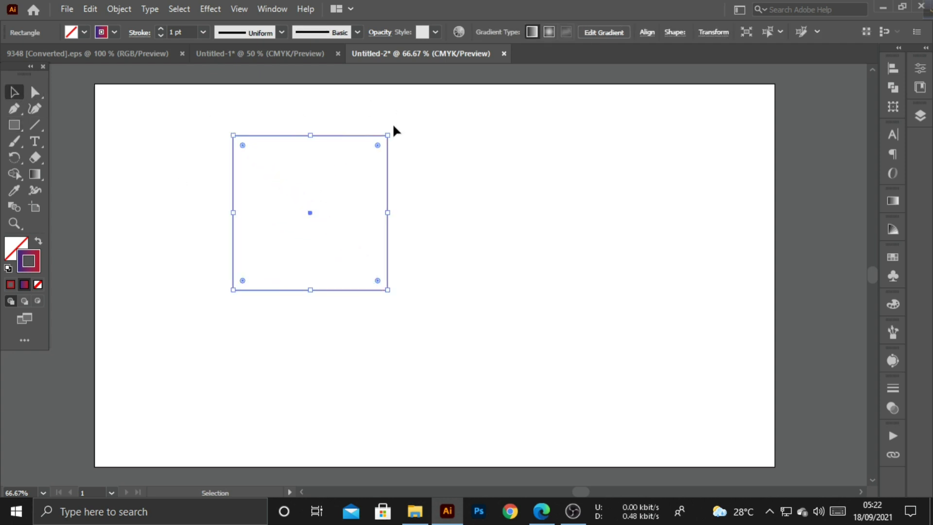
pyautogui.moveTo(394, 129); pyautogui.dragTo(427, 216)
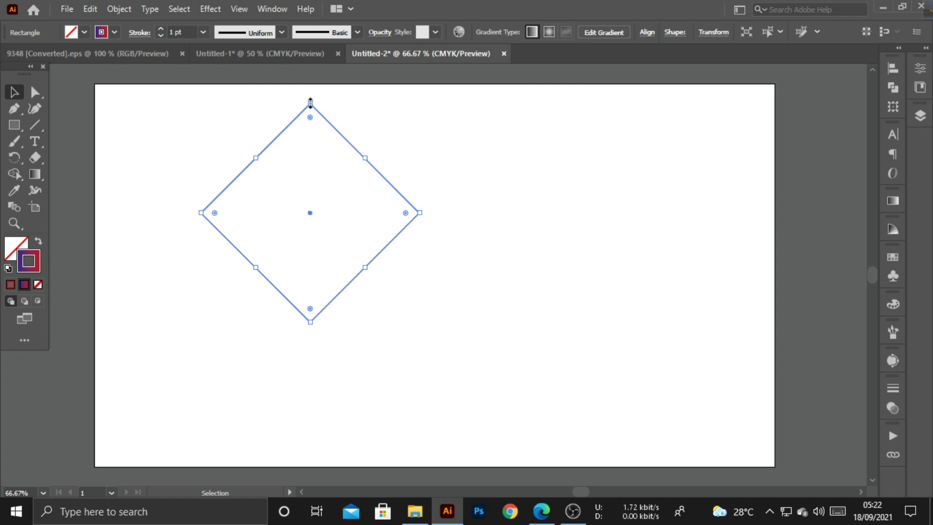
pyautogui.moveTo(310, 102); pyautogui.dragTo(310, 117)
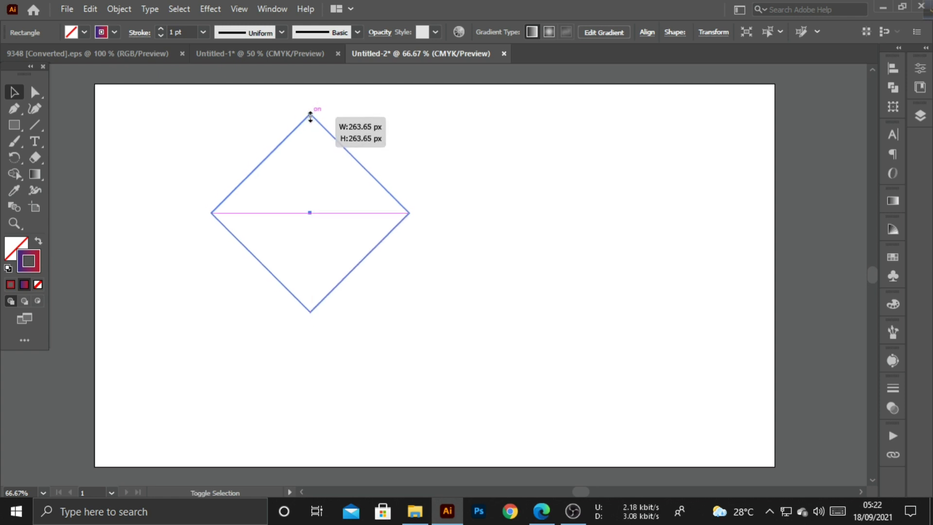
pyautogui.click(403, 144)
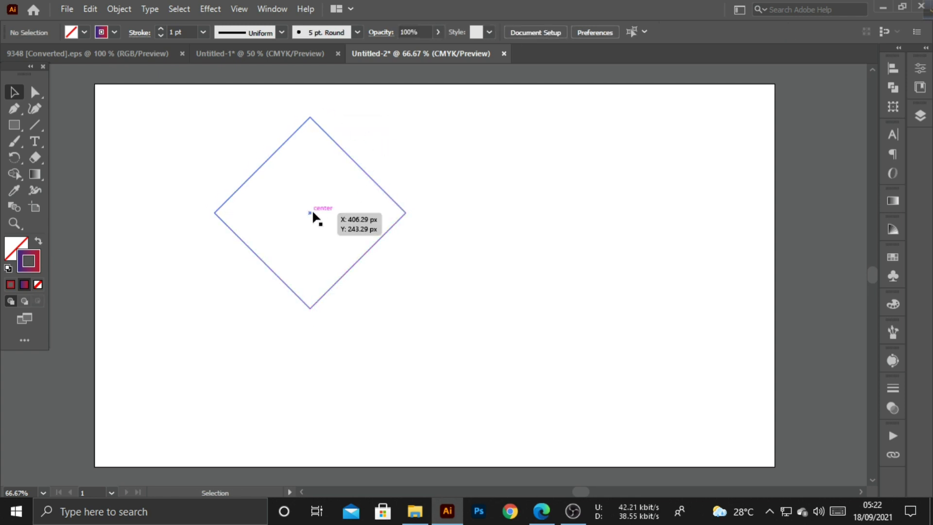
pyautogui.moveTo(311, 213); pyautogui.dragTo(315, 250)
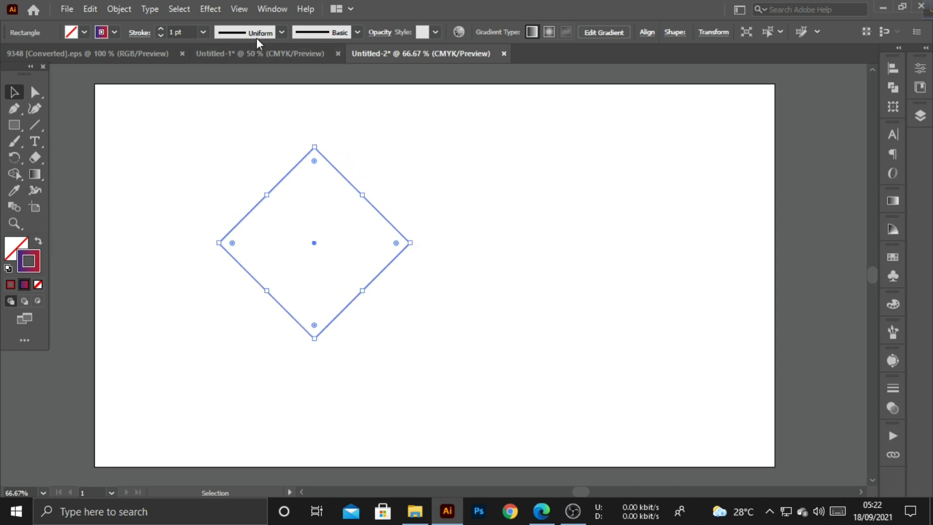
# Add a Transform effect to the diamond with 95% horizontal and vertical scale.
pyautogui.click(211, 9)
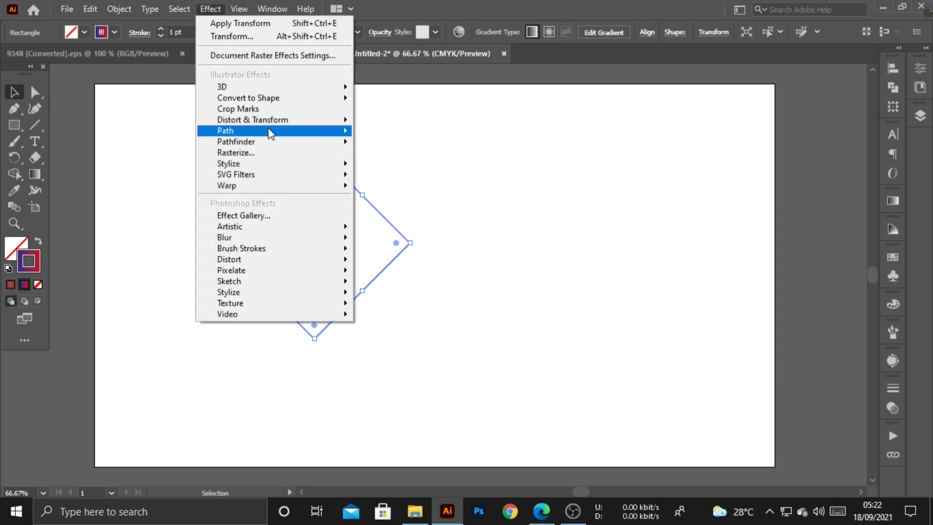
pyautogui.click(408, 168)
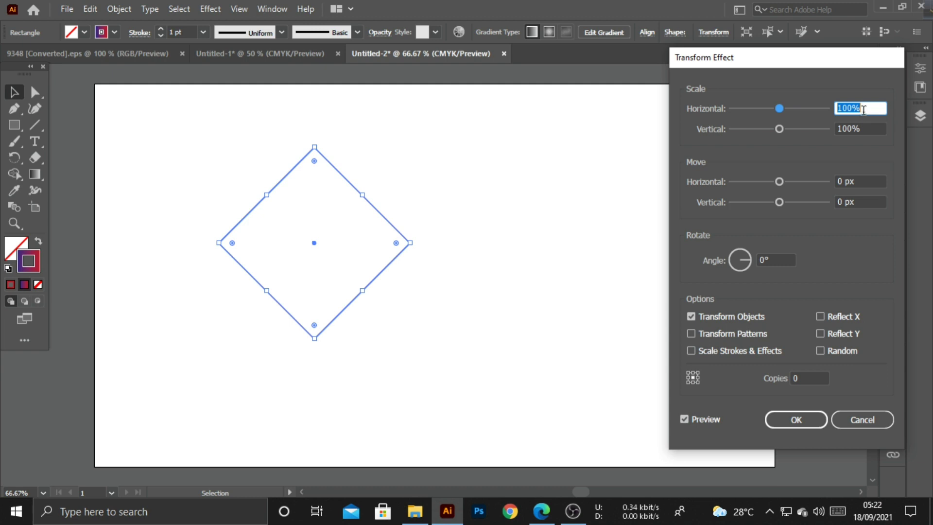
pyautogui.press('Down')
pyautogui.press('Down')
pyautogui.press('Down')
pyautogui.press('Down')
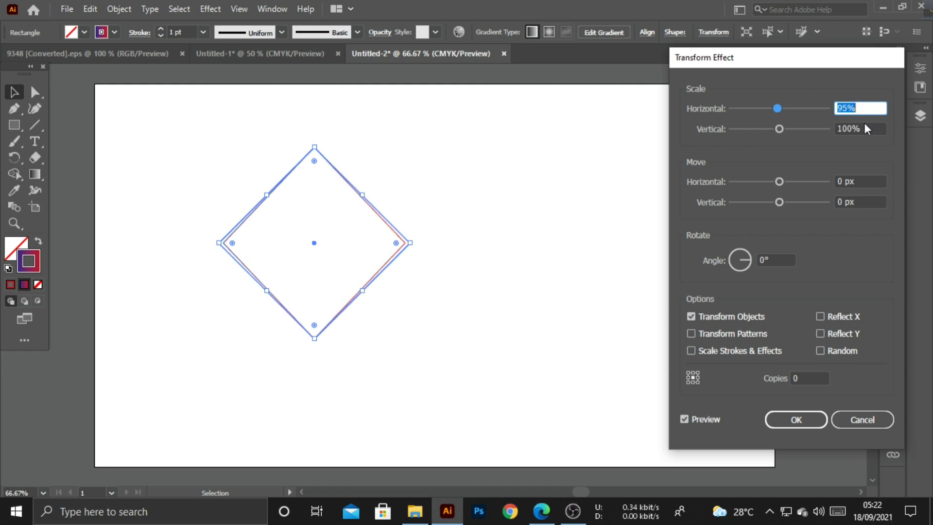
pyautogui.press('Tab')
pyautogui.press('Down')
pyautogui.press('Down')
pyautogui.press('Down')
pyautogui.press('Down')
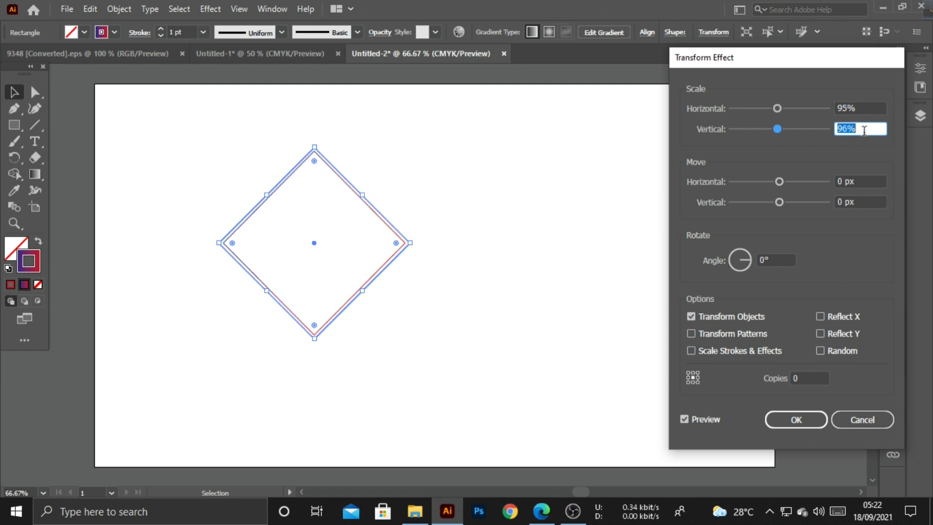
pyautogui.press('Down')
# Set the transform angle to 4° and the number of copies to 32.
pyautogui.click(772, 261)
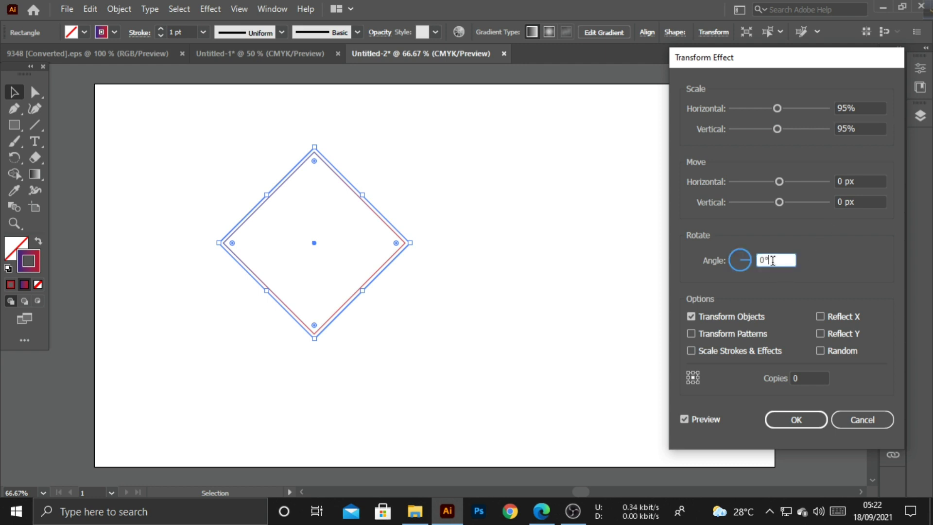
pyautogui.press('Up')
pyautogui.press('Up')
pyautogui.press('Up')
pyautogui.press('Up')
pyautogui.press('Up')
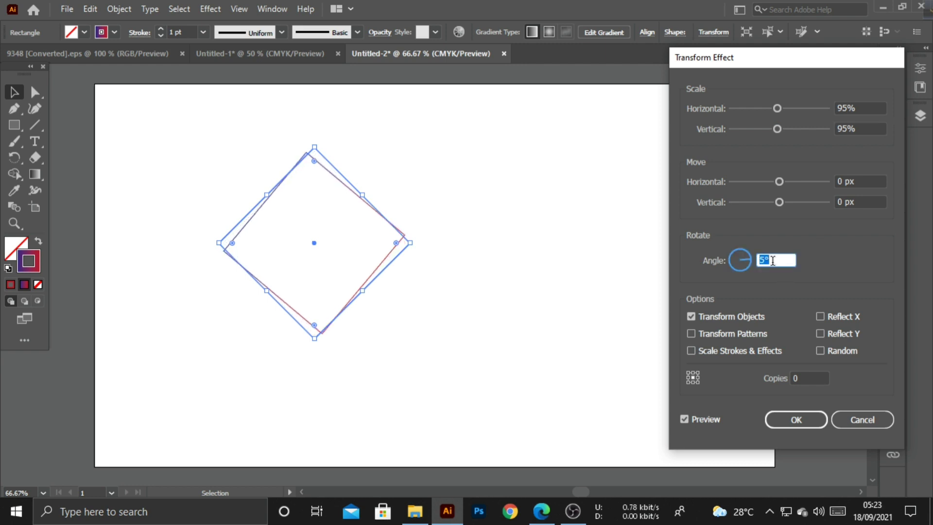
pyautogui.press('Down')
pyautogui.click(809, 378)
pyautogui.press('Up')
pyautogui.press('Up')
pyautogui.press('Up')
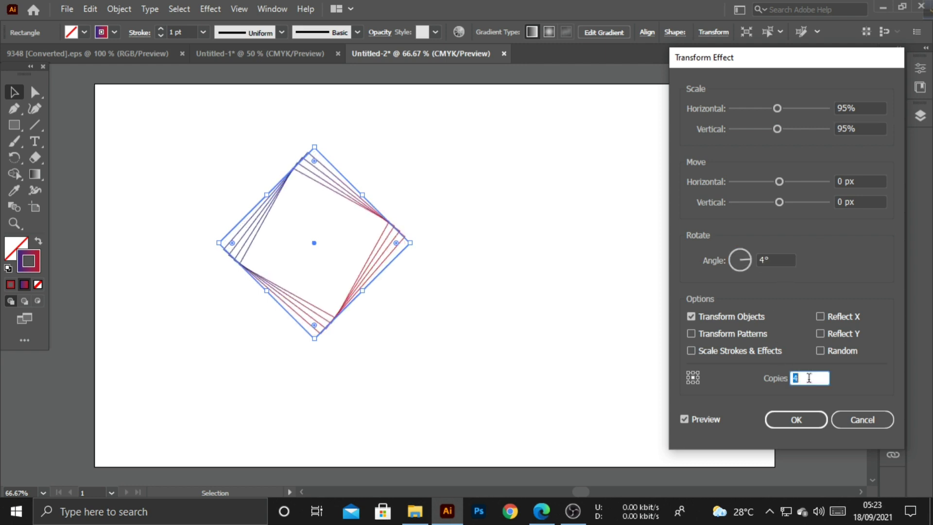
pyautogui.press('Up')
pyautogui.press('Up')
pyautogui.press('Up')
pyautogui.press('Up')
pyautogui.press('Up')
pyautogui.press('Up')
pyautogui.press('Up')
pyautogui.press('Up')
pyautogui.press('Up')
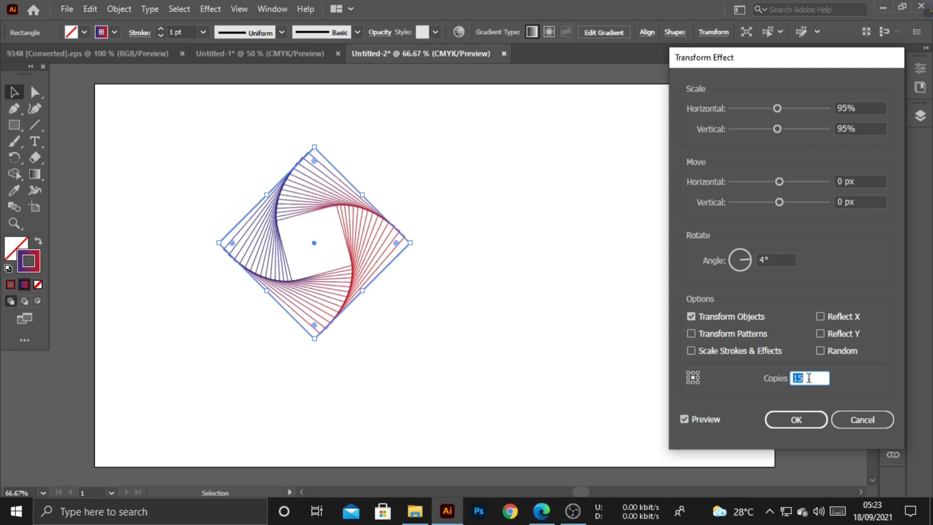
pyautogui.press('Up')
pyautogui.press('Up')
pyautogui.press('Up')
pyautogui.press('Up')
pyautogui.press('Up')
pyautogui.press('Up')
pyautogui.press('Up')
pyautogui.press('Up')
pyautogui.press('Up')
pyautogui.press('Up')
pyautogui.press('Up')
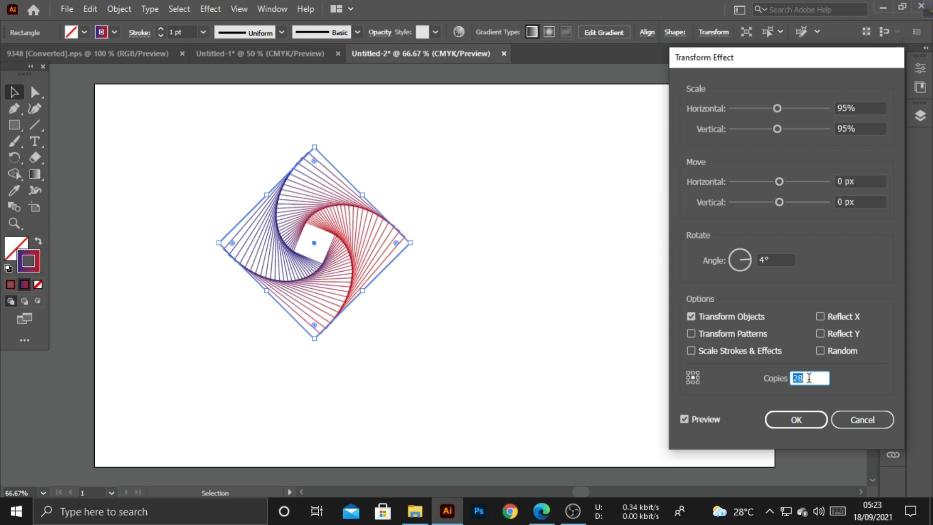
pyautogui.press('Up')
pyautogui.press('Up')
pyautogui.press('Up')
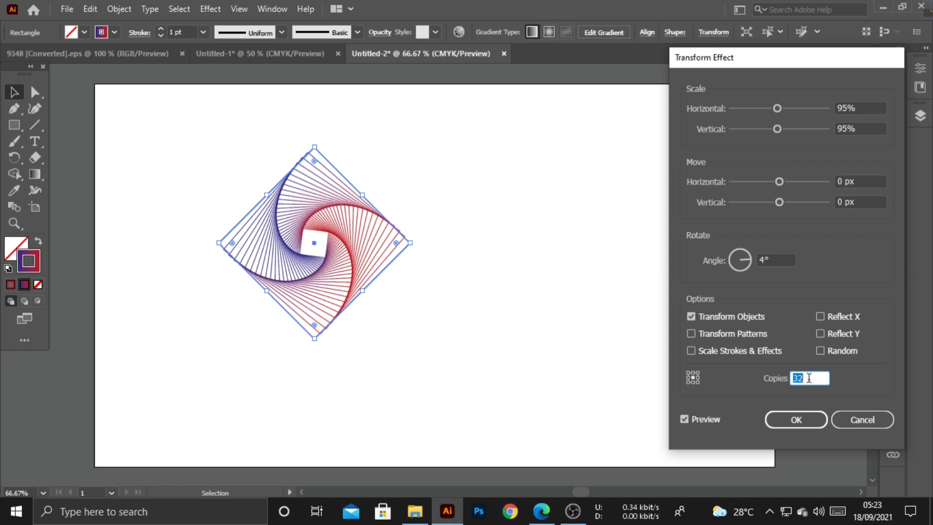
pyautogui.press('Up')
# Apply the effect, round the diamond's corners to about 38.18 px, and move the spiral up-left.
pyautogui.click(800, 422)
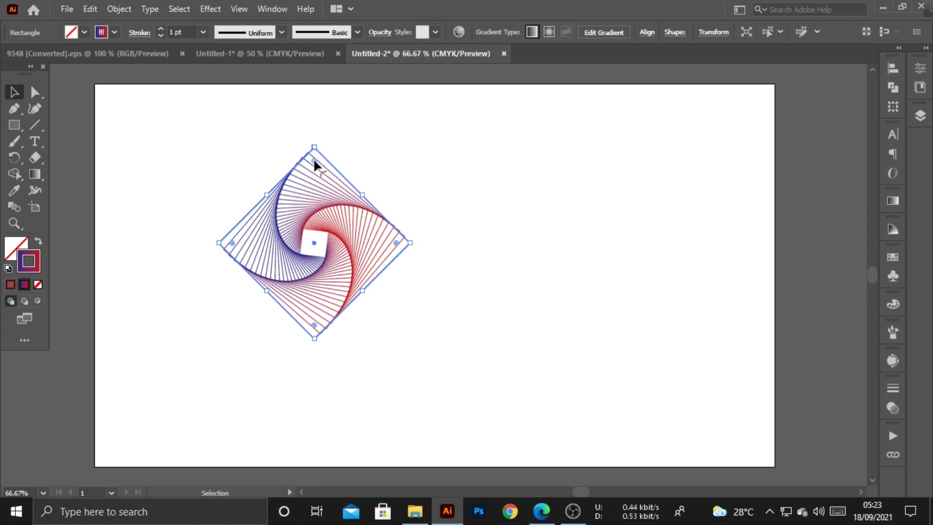
pyautogui.moveTo(313, 158); pyautogui.dragTo(311, 174)
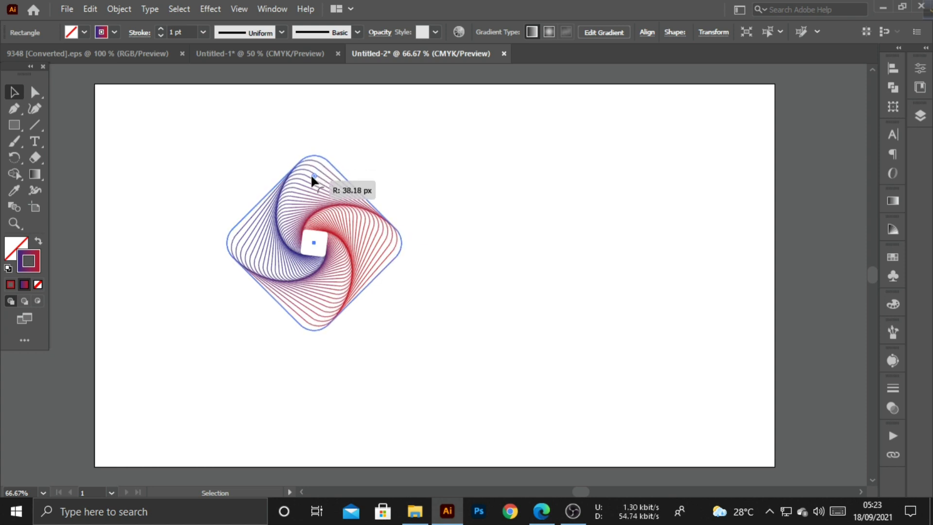
pyautogui.click(400, 180)
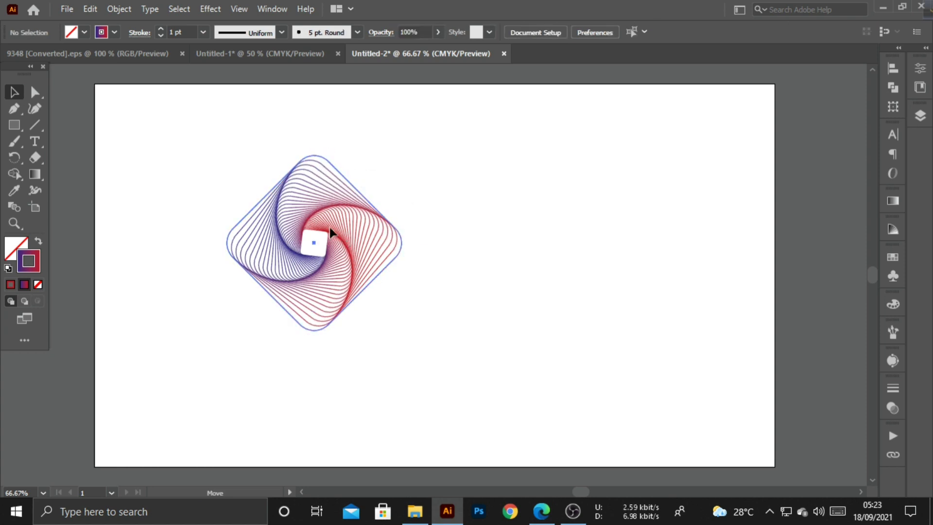
pyautogui.moveTo(330, 233); pyautogui.dragTo(230, 177)
pyautogui.click(75, 121)
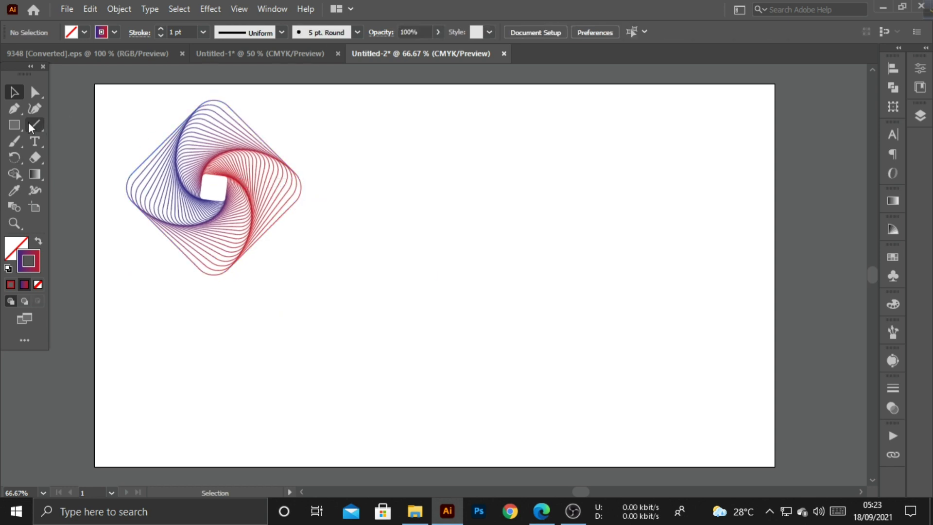
# Draw a roughly 303 px circle right of the spiral diamond and nudge it slightly lower.
pyautogui.moveTo(14, 125); pyautogui.dragTo(78, 138)
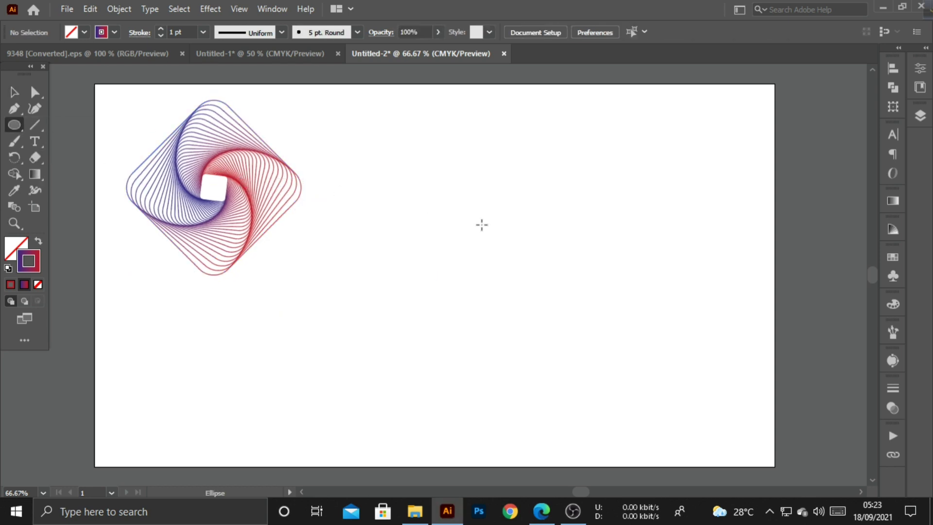
pyautogui.moveTo(469, 233); pyautogui.dragTo(533, 309)
pyautogui.press('v')
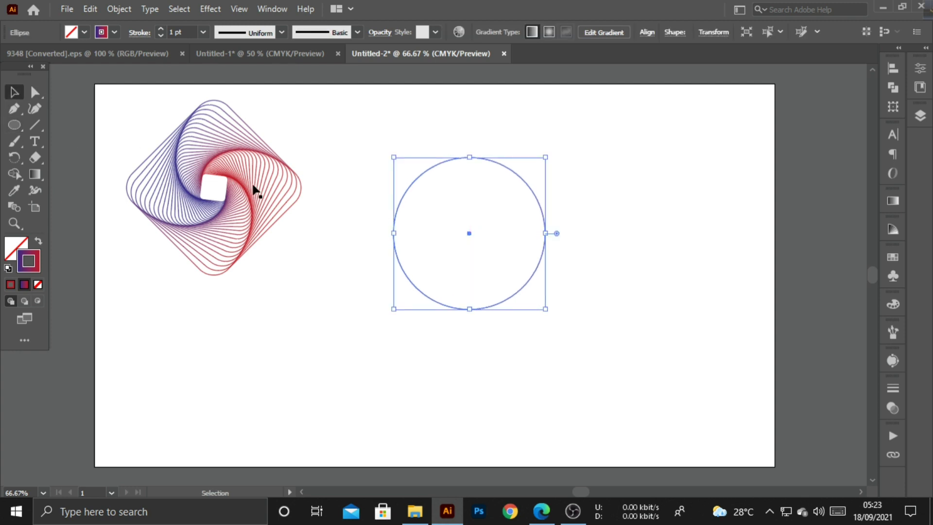
pyautogui.moveTo(469, 240); pyautogui.dragTo(469, 258)
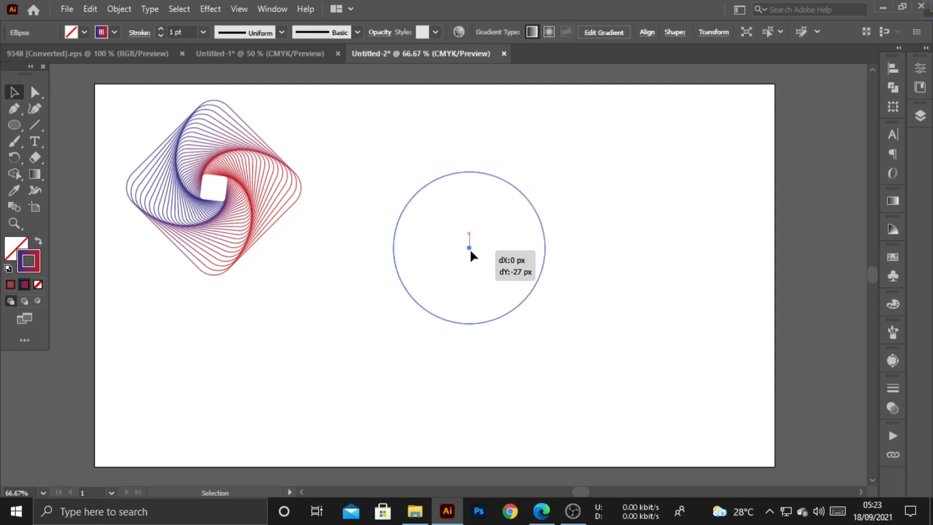
pyautogui.click(213, 9)
pyautogui.moveTo(252, 119)
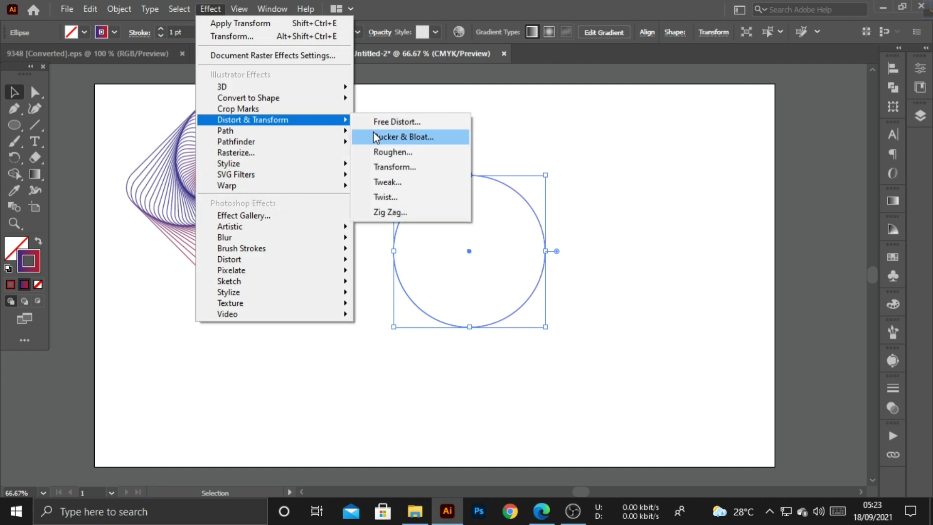
# Give the circle a Transform effect with 95% horizontal and 100% vertical scale.
pyautogui.click(401, 169)
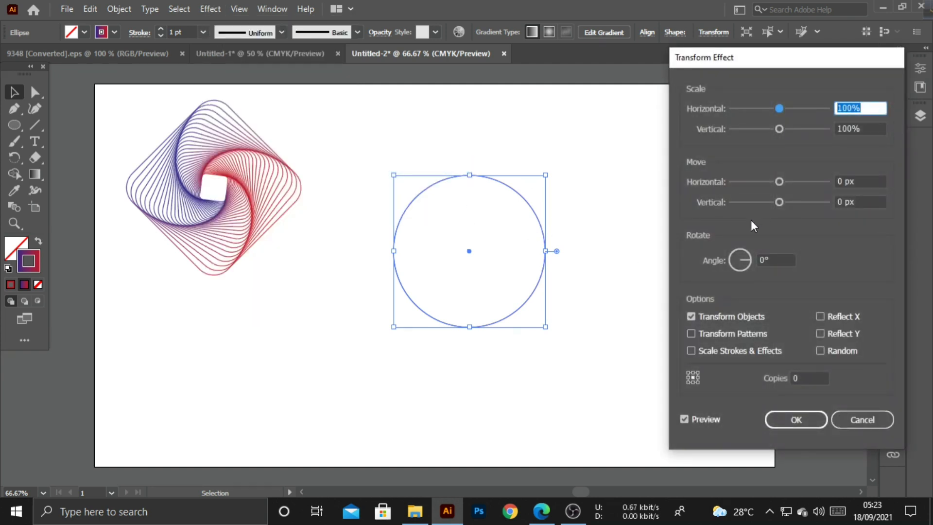
pyautogui.write('95')
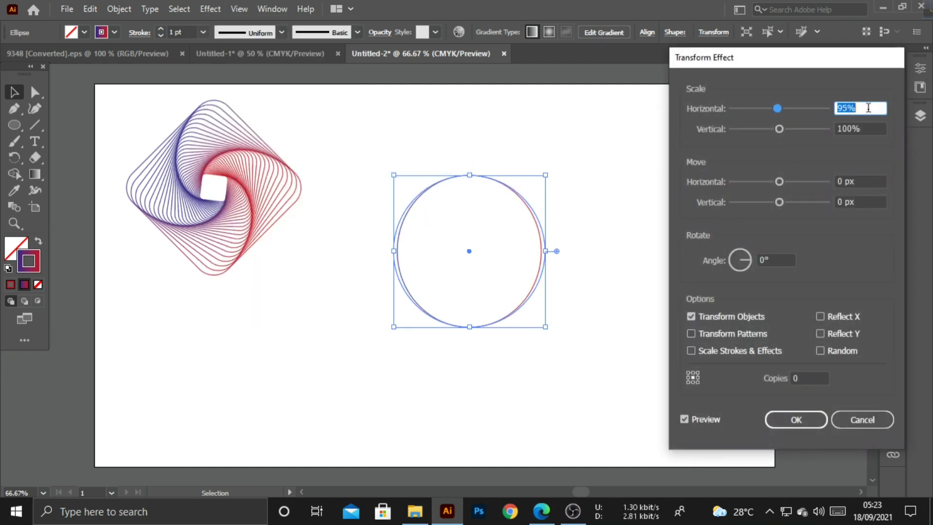
pyautogui.click(869, 129)
pyautogui.write('95')
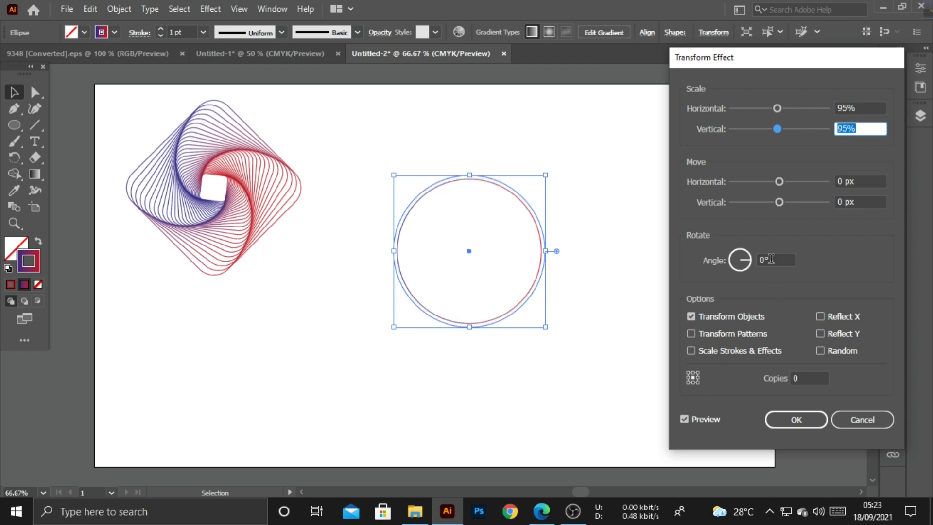
pyautogui.click(770, 259)
pyautogui.press('Up')
pyautogui.press('Up')
pyautogui.press('Up')
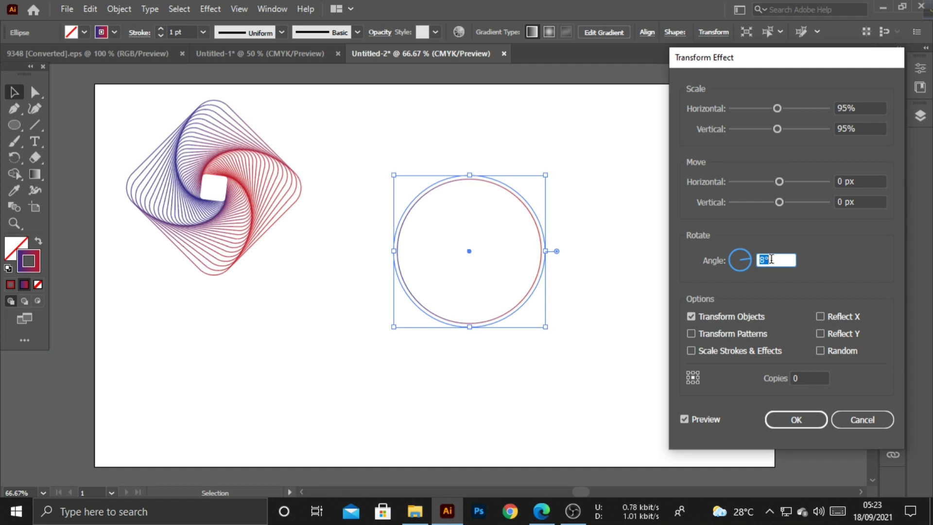
pyautogui.press('Down')
pyautogui.press('Down')
pyautogui.click(860, 129)
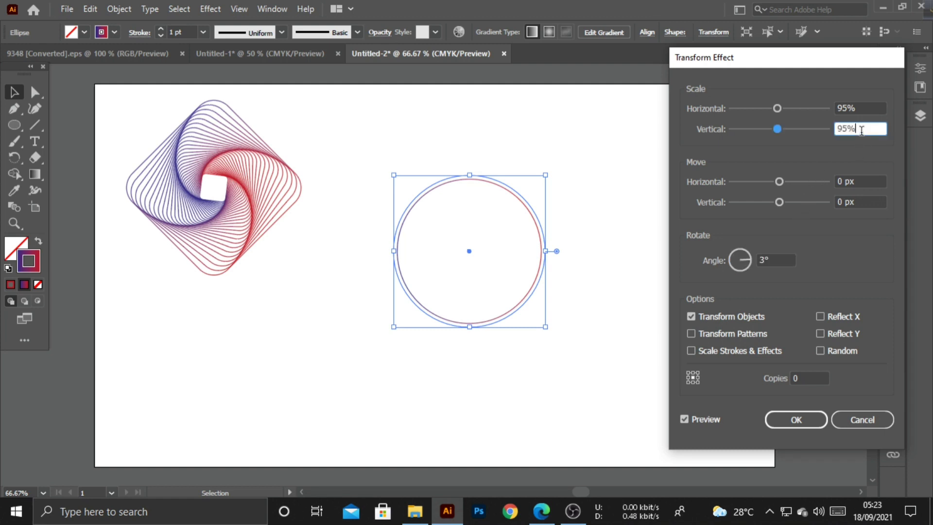
pyautogui.press('Up')
pyautogui.press('Up')
pyautogui.press('Up')
pyautogui.press('Up')
pyautogui.press('Up')
pyautogui.press('Up')
pyautogui.press('Up')
pyautogui.press('Up')
pyautogui.press('Up')
pyautogui.press('Down')
pyautogui.press('Down')
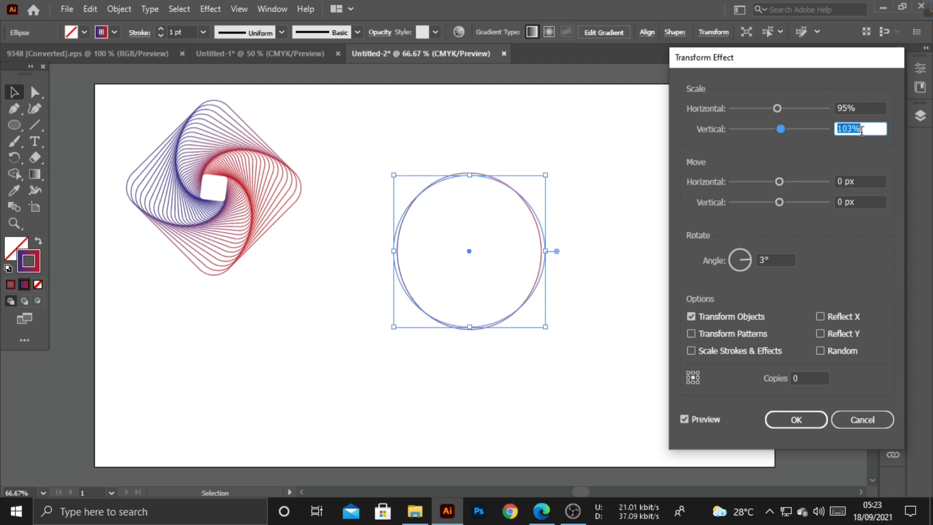
pyautogui.press('Down')
pyautogui.press('Down')
pyautogui.press('Down')
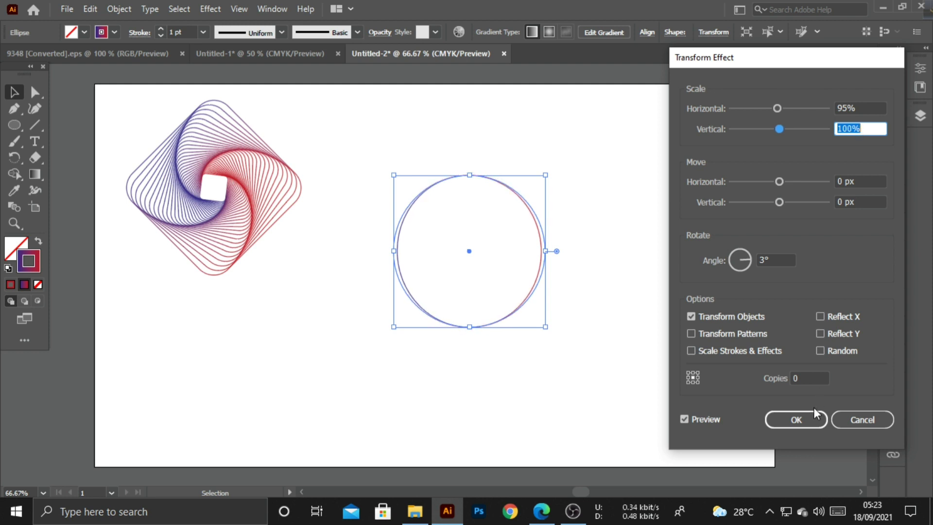
# Set the circle's transform to 4° rotation and 46 copies, then apply it.
pyautogui.click(810, 379)
pyautogui.press('Up')
pyautogui.press('Up')
pyautogui.press('Up')
pyautogui.press('Up')
pyautogui.press('Up')
pyautogui.press('Up')
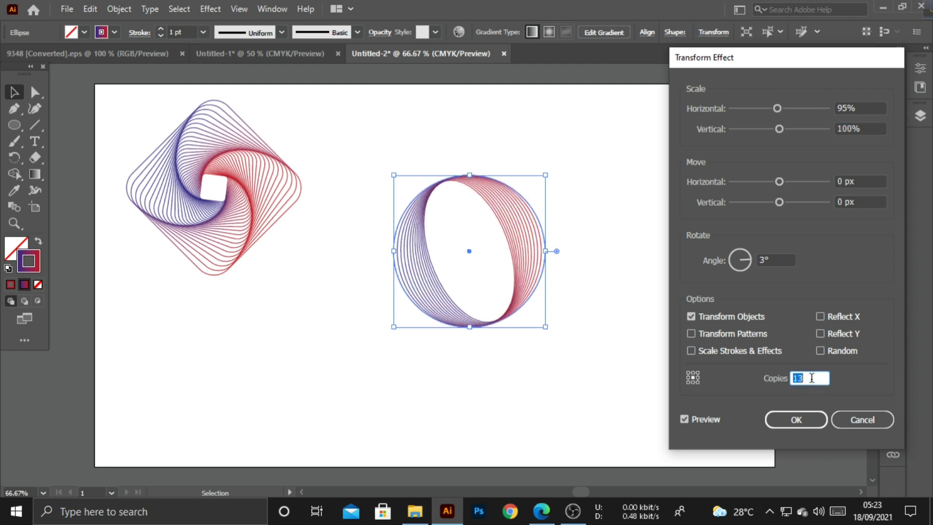
pyautogui.press('Up')
pyautogui.press('Up')
pyautogui.press('Up')
pyautogui.press('Up')
pyautogui.press('Up')
pyautogui.press('Up')
pyautogui.press('Up')
pyautogui.press('Up')
pyautogui.press('Up')
pyautogui.press('Up')
pyautogui.press('Up')
pyautogui.press('Up')
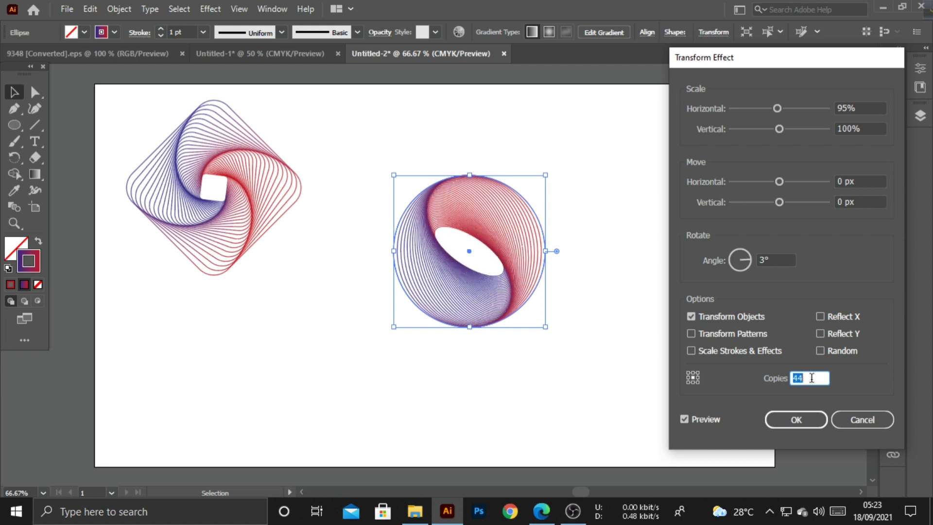
pyautogui.press('Up')
pyautogui.press('Up')
pyautogui.press('Up')
pyautogui.press('Up')
pyautogui.press('Up')
pyautogui.press('Up')
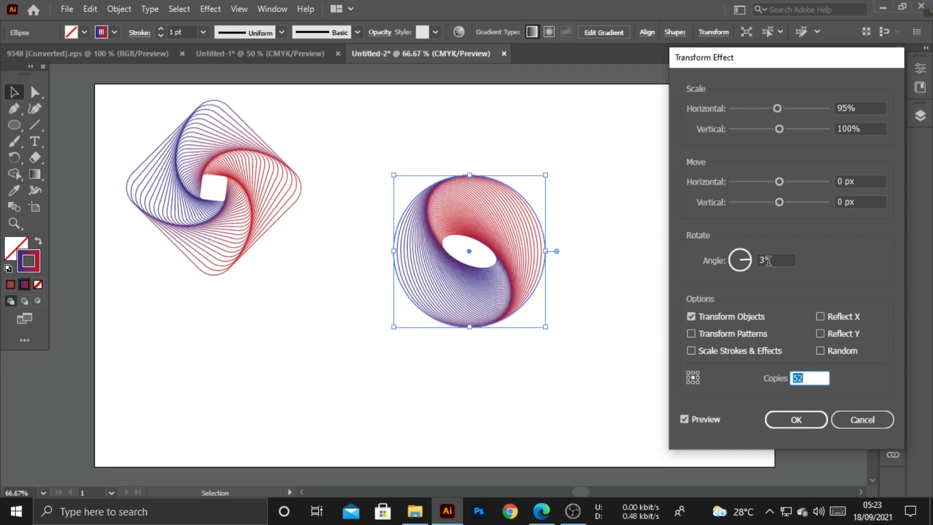
pyautogui.click(766, 260)
pyautogui.press('Up')
pyautogui.press('Up')
pyautogui.press('Up')
pyautogui.press('Up')
pyautogui.press('Up')
pyautogui.press('Up')
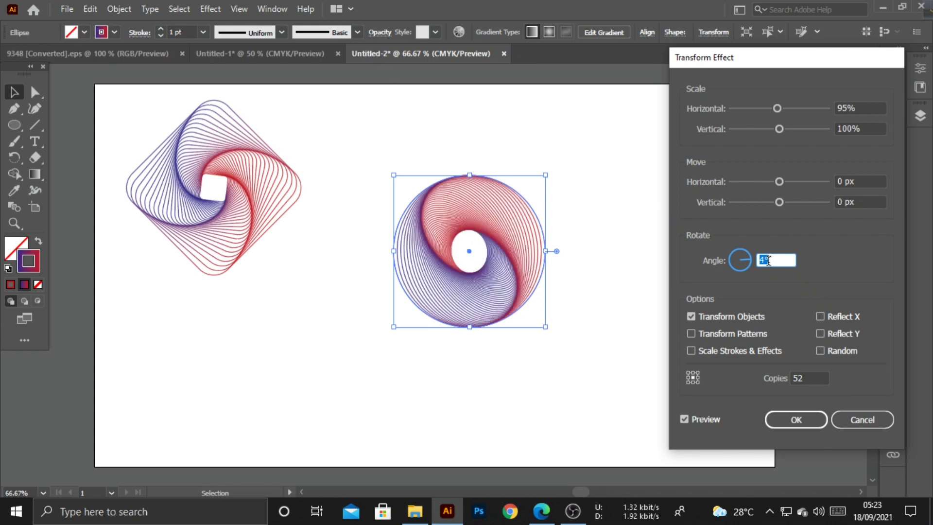
pyautogui.click(807, 380)
pyautogui.press('Down')
pyautogui.press('Down')
pyautogui.press('Down')
pyautogui.press('Down')
pyautogui.press('Down')
pyautogui.press('Down')
pyautogui.press('Down')
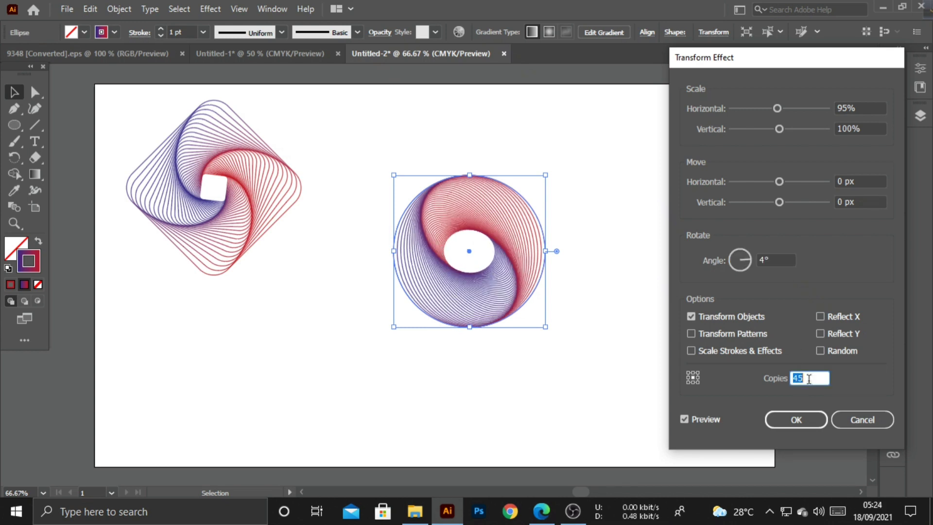
pyautogui.press('Up')
pyautogui.click(801, 418)
pyautogui.click(577, 260)
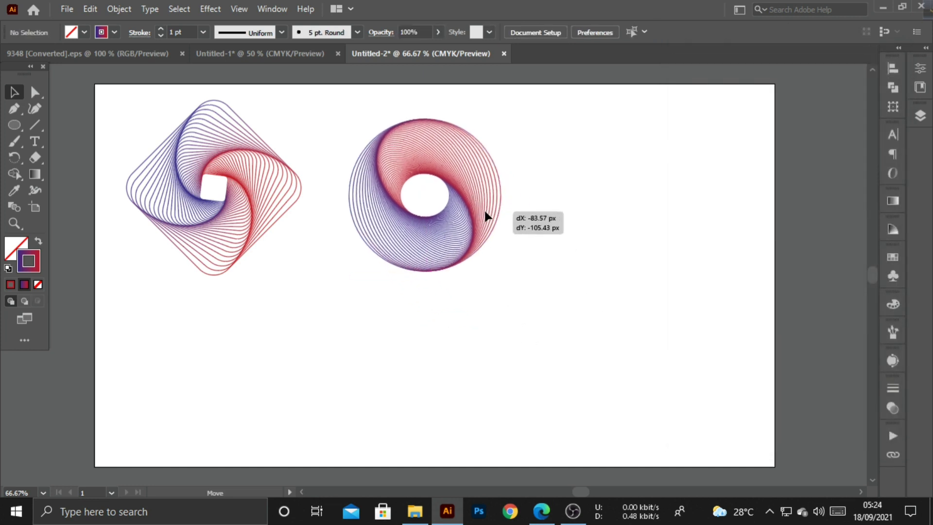
# Move the circle spiral up-left and add a smaller 3-sided triangle to its lower right.
pyautogui.moveTo(518, 251); pyautogui.dragTo(483, 203)
pyautogui.click(494, 256)
pyautogui.moveTo(14, 125); pyautogui.dragTo(60, 156)
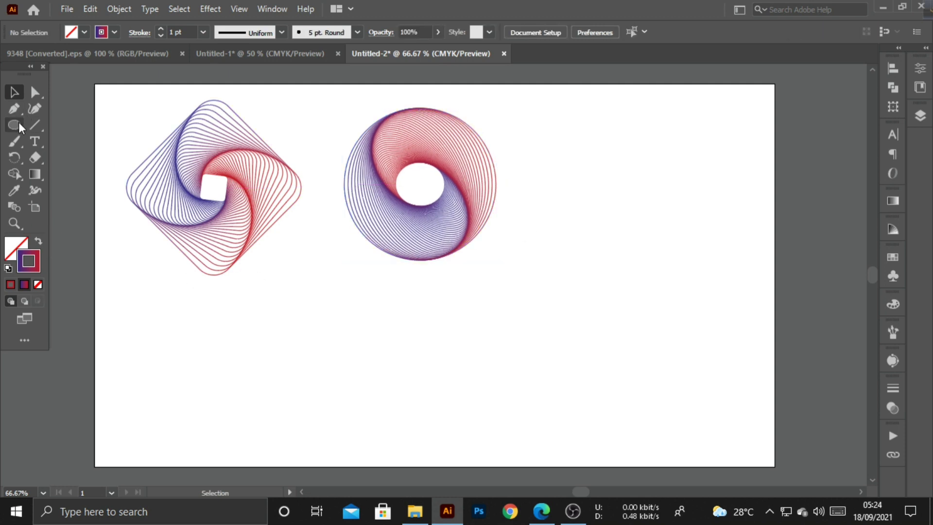
pyautogui.click(565, 332)
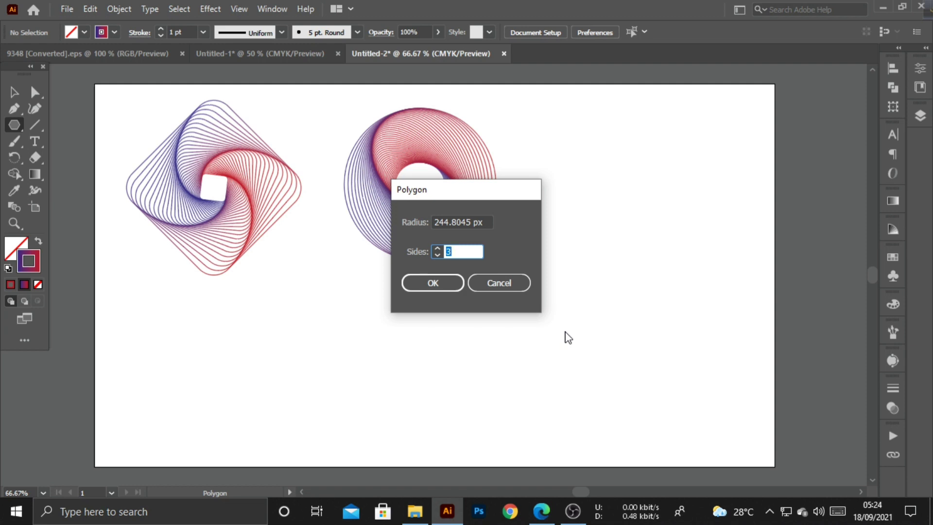
pyautogui.press('Return')
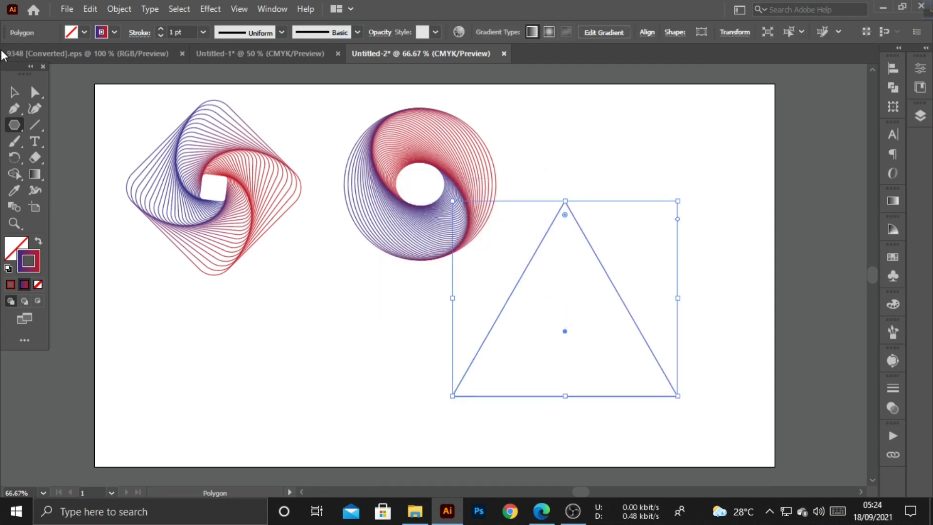
pyautogui.click(14, 89)
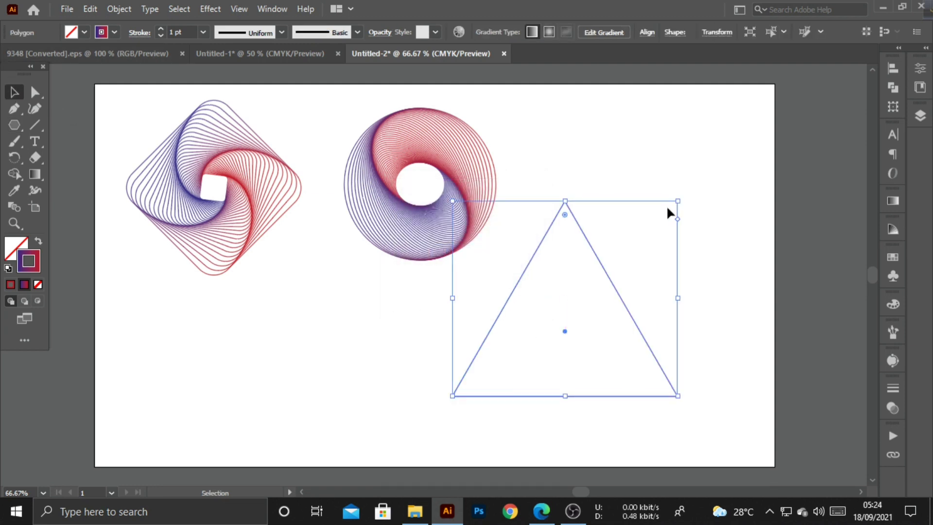
pyautogui.moveTo(678, 201); pyautogui.dragTo(650, 239)
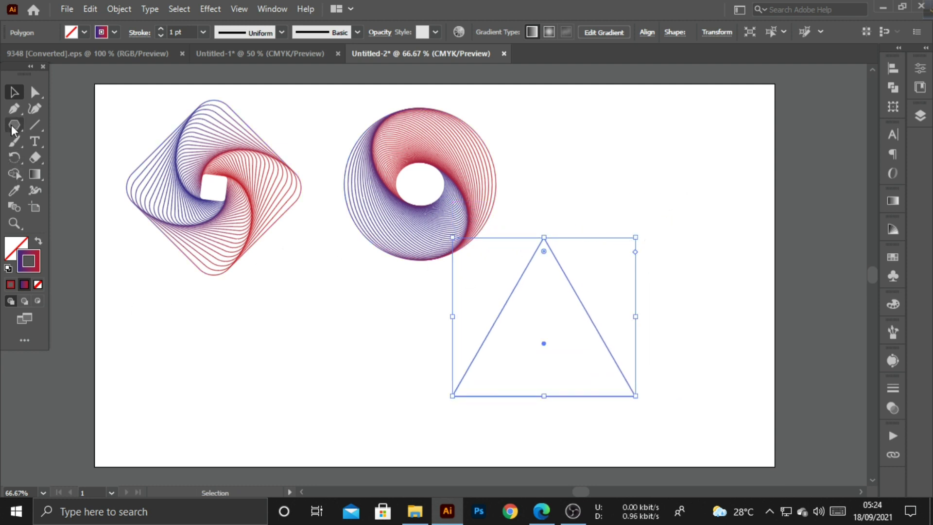
pyautogui.click(210, 9)
pyautogui.moveTo(253, 119)
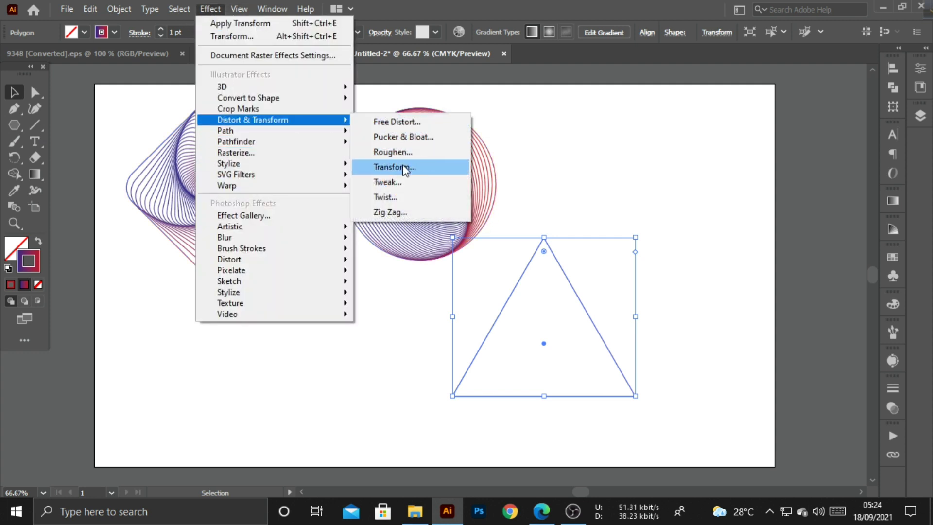
# Give the triangle a Transform effect with 95% horizontal scale, 4° angle and a few copies.
pyautogui.click(395, 167)
pyautogui.press('Down')
pyautogui.press('Down')
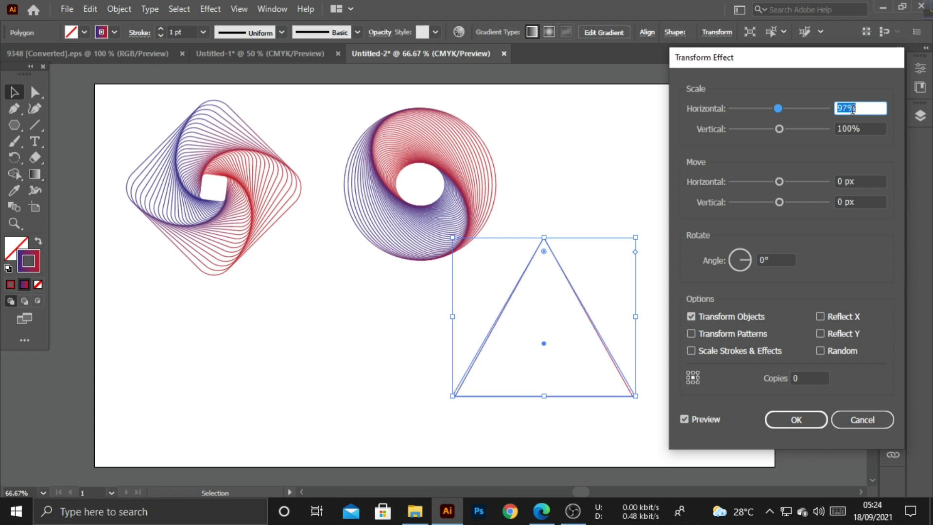
pyautogui.press('Down')
pyautogui.press('Down')
pyautogui.press('Down')
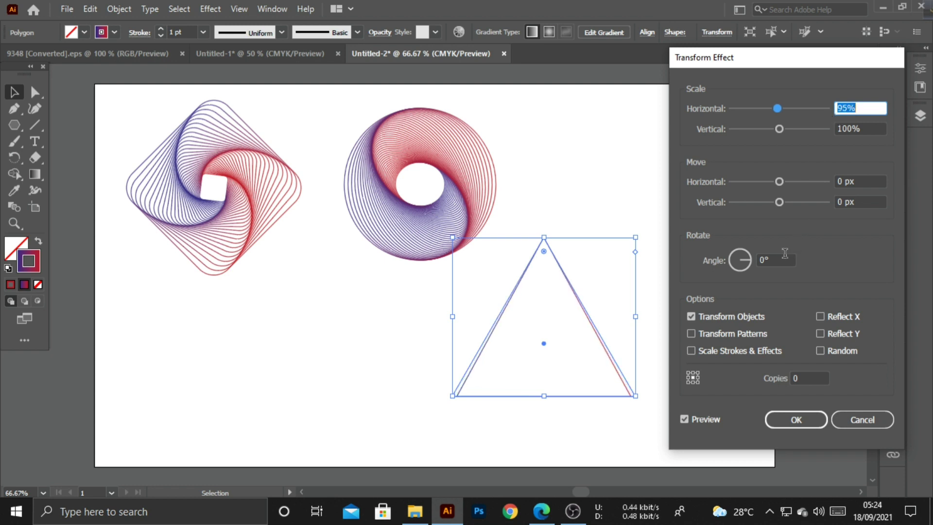
pyautogui.click(775, 259)
pyautogui.press('Up')
pyautogui.press('Up')
pyautogui.press('Up')
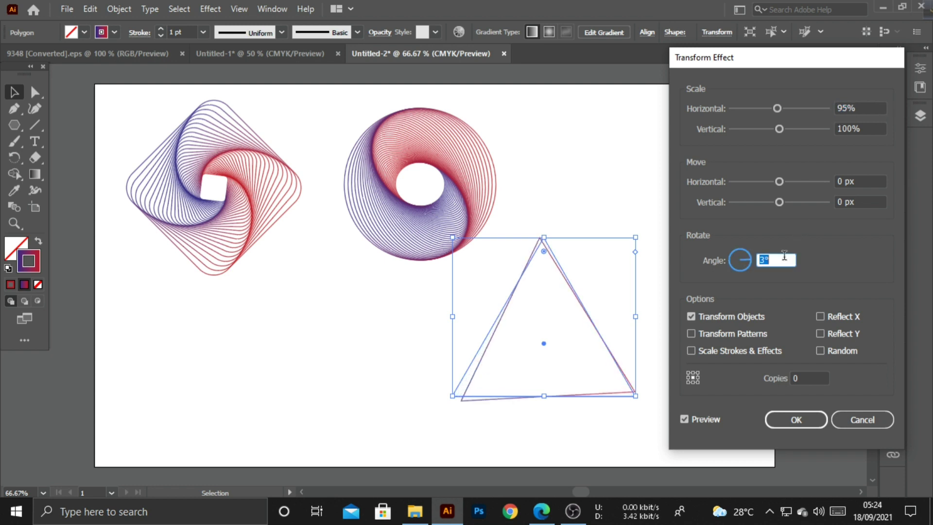
pyautogui.press('Up')
pyautogui.click(803, 379)
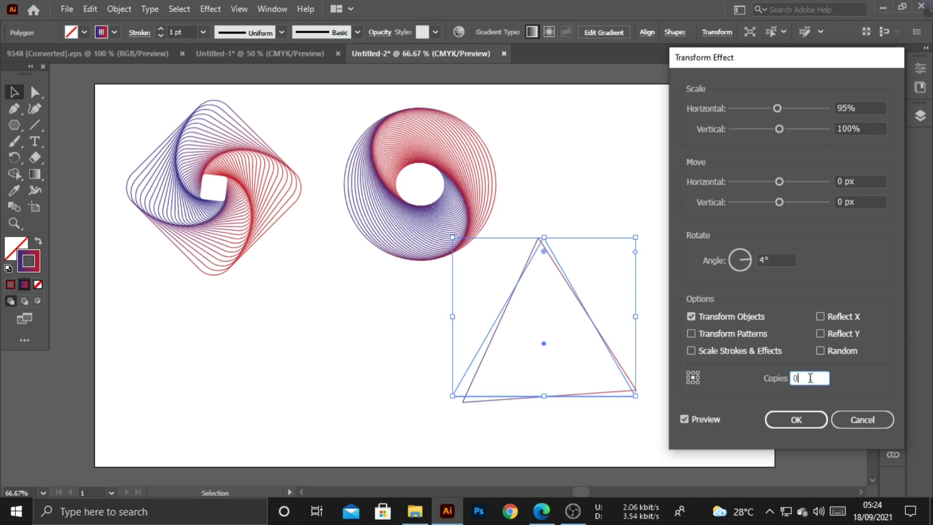
pyautogui.press('Up')
pyautogui.press('Up')
pyautogui.press('Up')
pyautogui.press('Up')
pyautogui.press('Up')
pyautogui.press('Up')
pyautogui.press('Up')
pyautogui.press('Up')
pyautogui.press('Up')
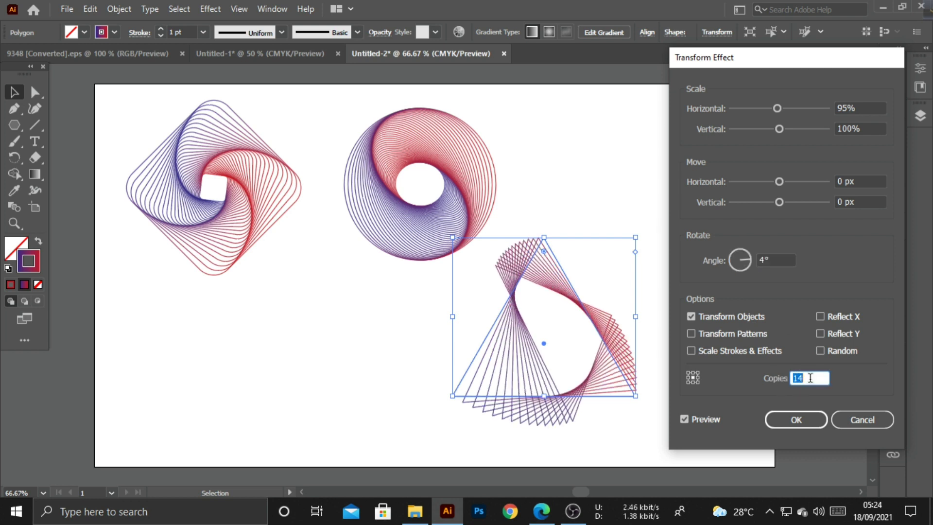
pyautogui.press('Up')
pyautogui.press('Up')
pyautogui.press('Up')
pyautogui.press('Up')
pyautogui.press('Up')
pyautogui.press('Up')
pyautogui.press('Up')
pyautogui.press('Up')
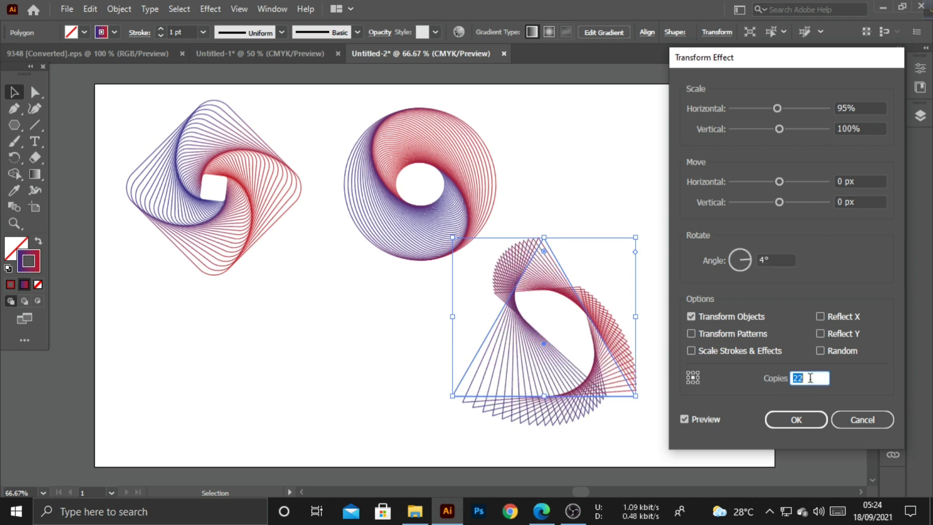
# Change the triangle's transform to 95% vertical scale, 2° angle and 32 copies, then apply it.
pyautogui.click(873, 128)
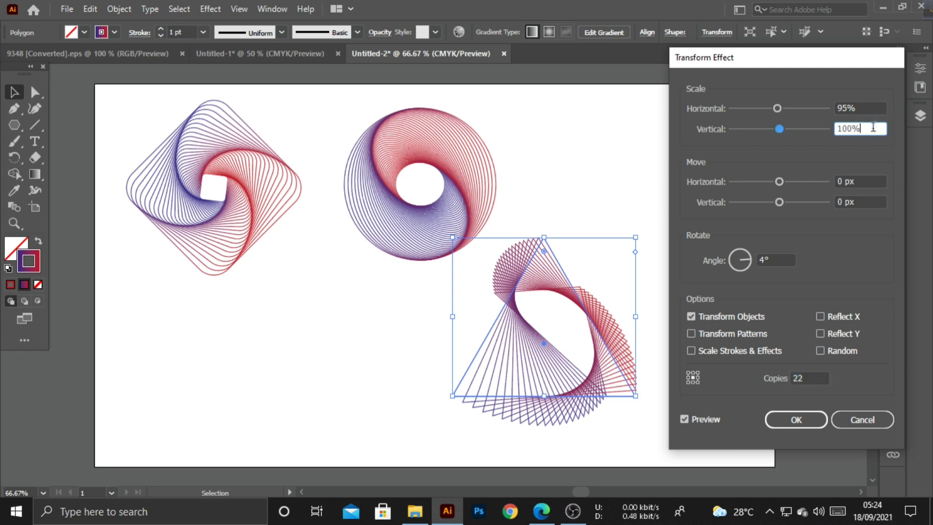
pyautogui.press('Down')
pyautogui.press('Down')
pyautogui.press('Down')
pyautogui.press('Down')
pyautogui.press('Down')
pyautogui.press('Down')
pyautogui.press('Up')
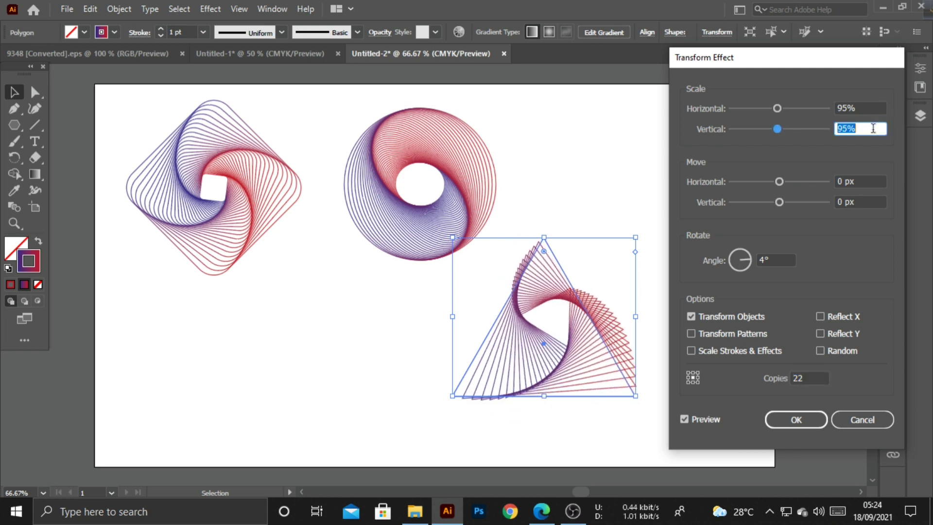
pyautogui.click(779, 259)
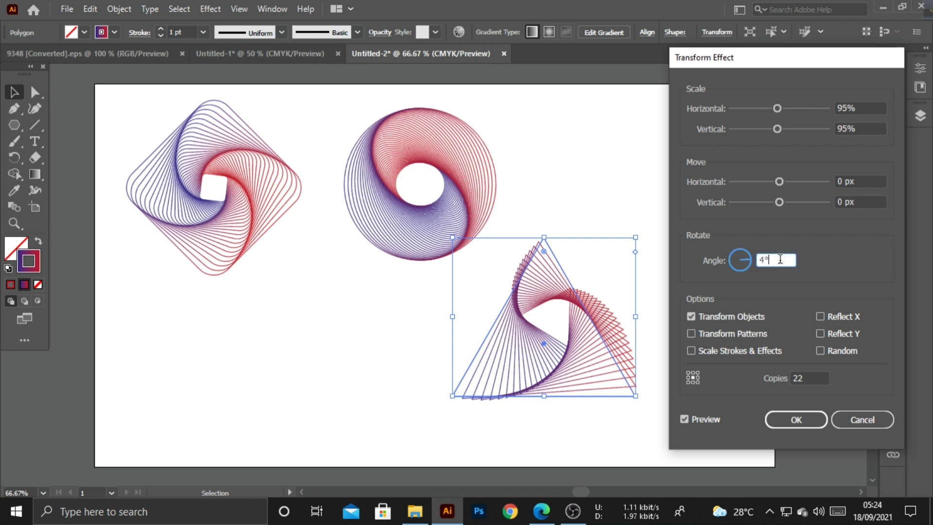
pyautogui.press('Down')
pyautogui.click(803, 378)
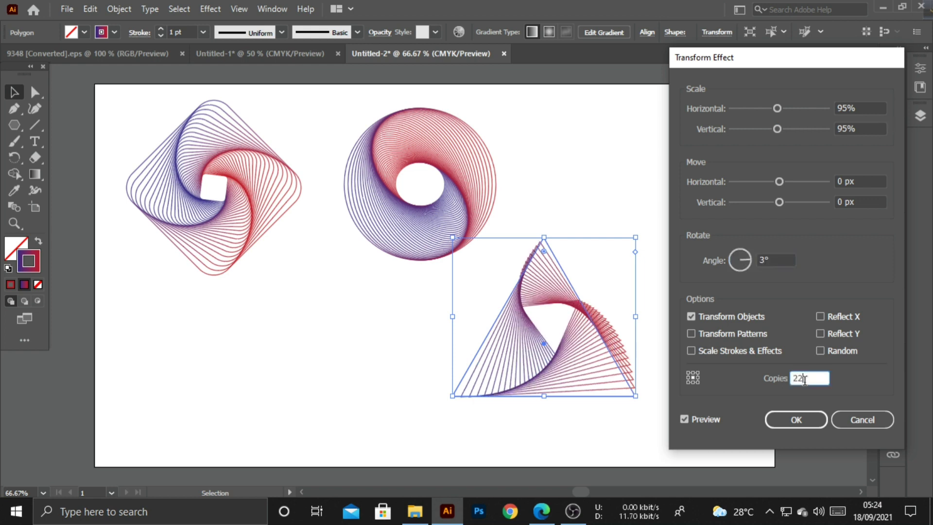
pyautogui.press('Up')
pyautogui.press('Up')
pyautogui.press('Up')
pyautogui.press('Up')
pyautogui.press('Up')
pyautogui.press('Up')
pyautogui.press('Up')
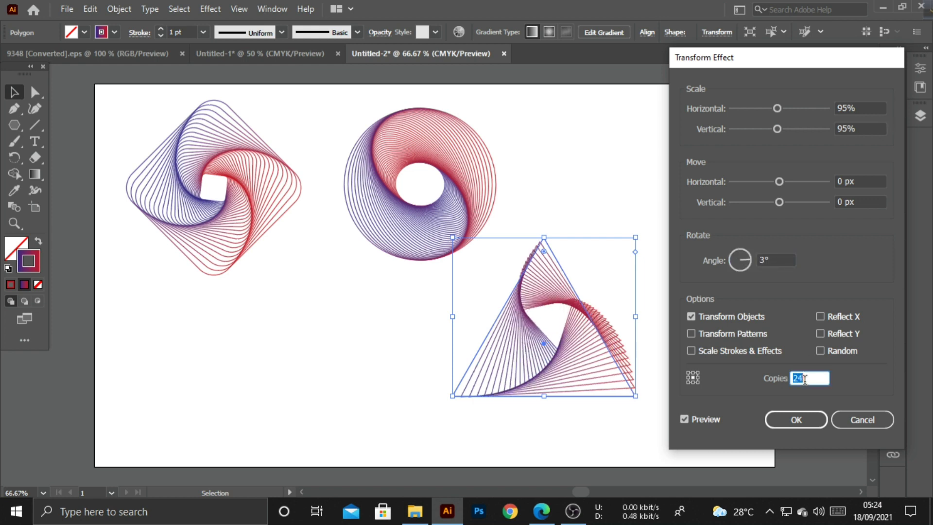
pyautogui.press('Up')
pyautogui.press('Up')
pyautogui.press('Up')
pyautogui.press('Up')
pyautogui.press('Up')
pyautogui.press('Up')
pyautogui.press('Up')
pyautogui.press('Up')
pyautogui.press('Up')
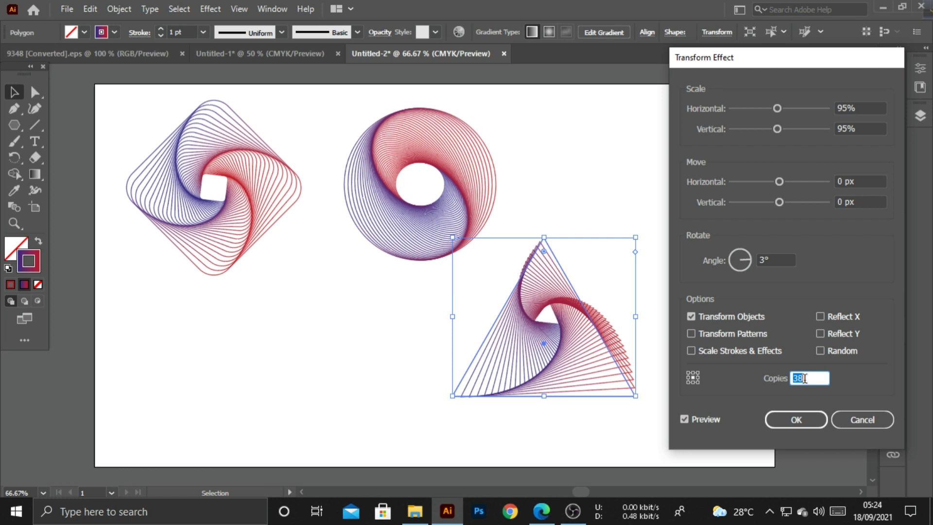
pyautogui.click(773, 259)
pyautogui.press('Down')
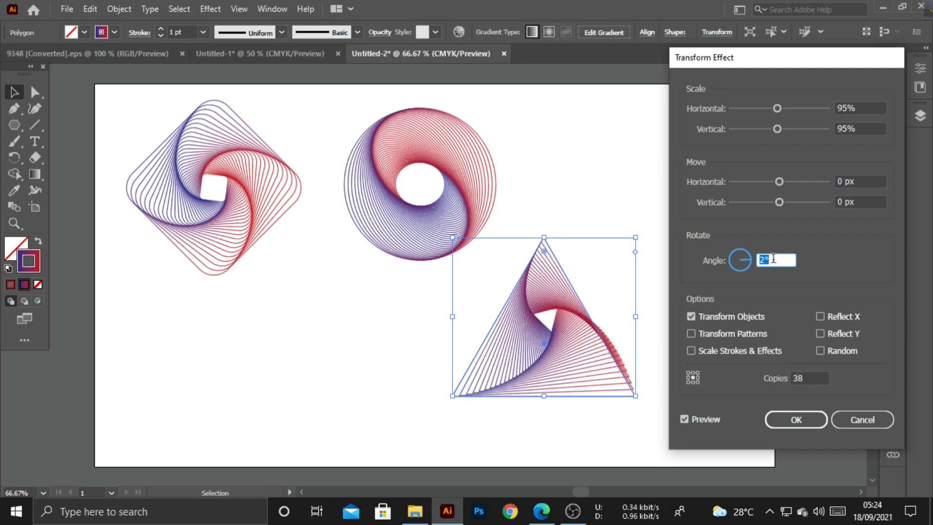
pyautogui.click(808, 373)
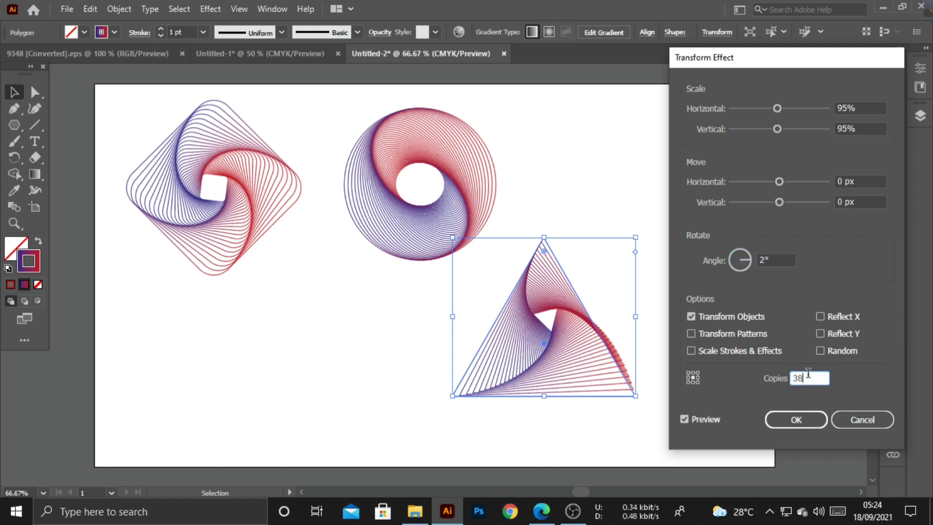
pyautogui.press('Down')
pyautogui.press('Down')
pyautogui.press('Down')
pyautogui.press('Down')
pyautogui.press('Down')
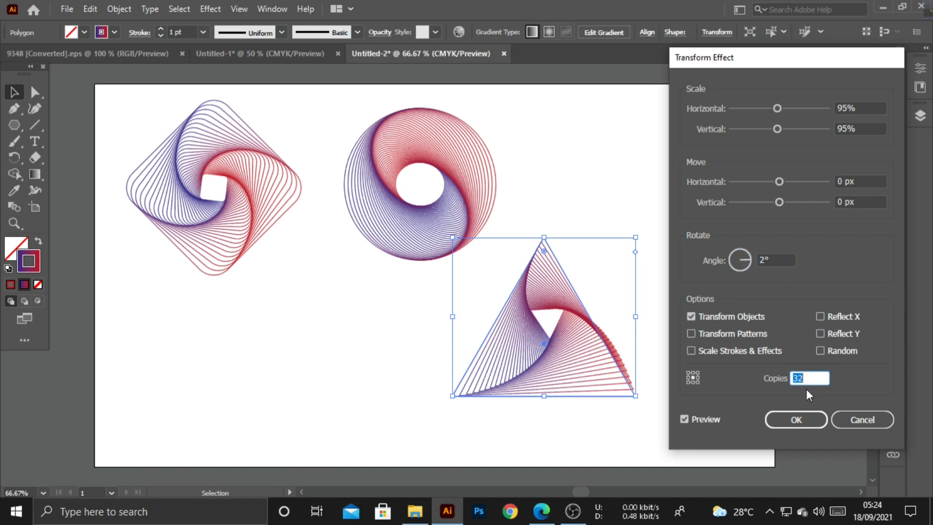
pyautogui.click(798, 421)
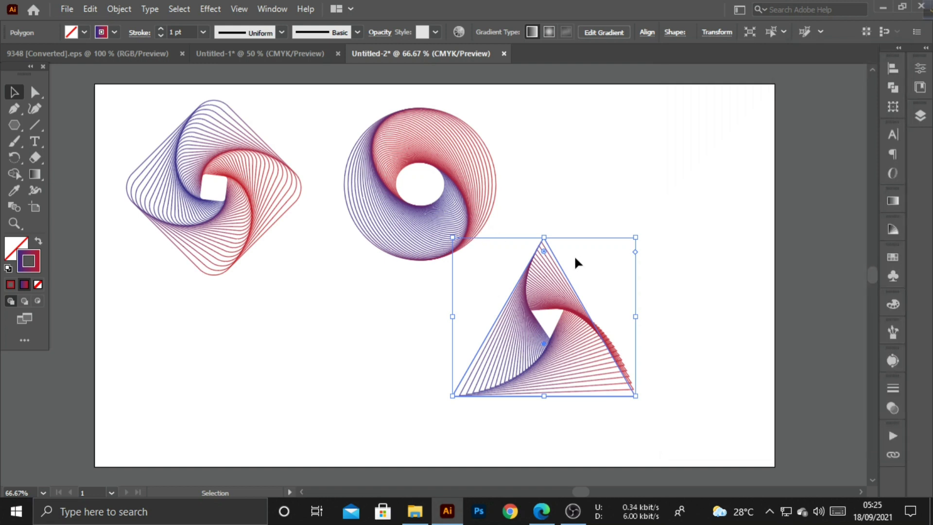
# Round the triangle spiral's corners to about 19.93 px and move it up beside the circle.
pyautogui.moveTo(543, 252); pyautogui.dragTo(546, 269)
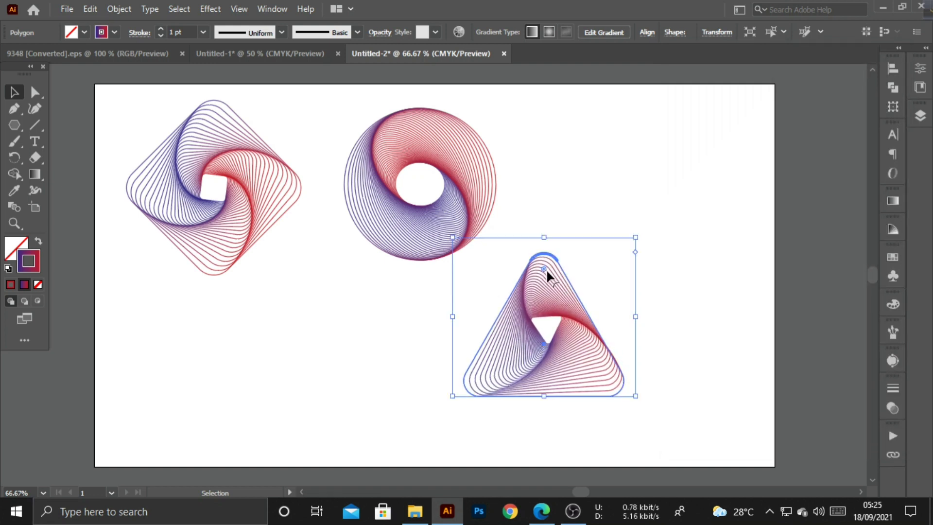
pyautogui.click(675, 294)
pyautogui.moveTo(585, 327); pyautogui.dragTo(661, 194)
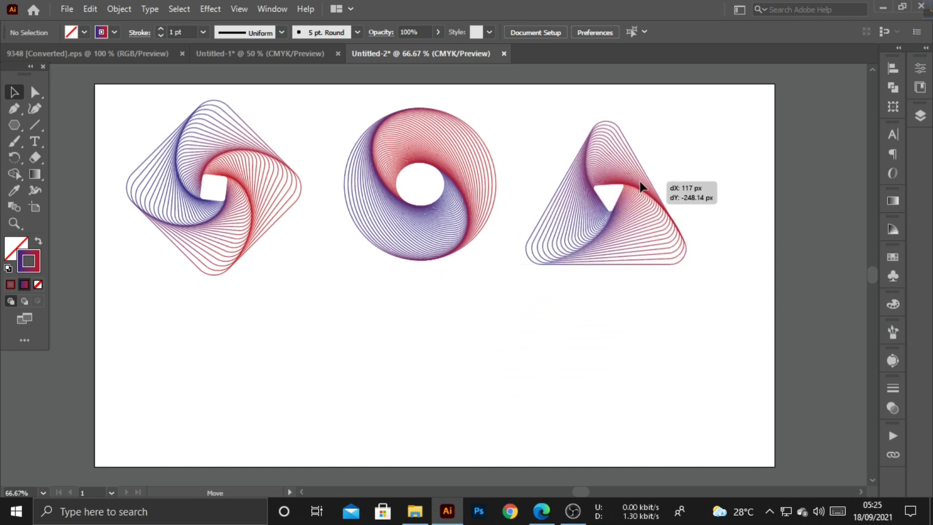
pyautogui.click(14, 125)
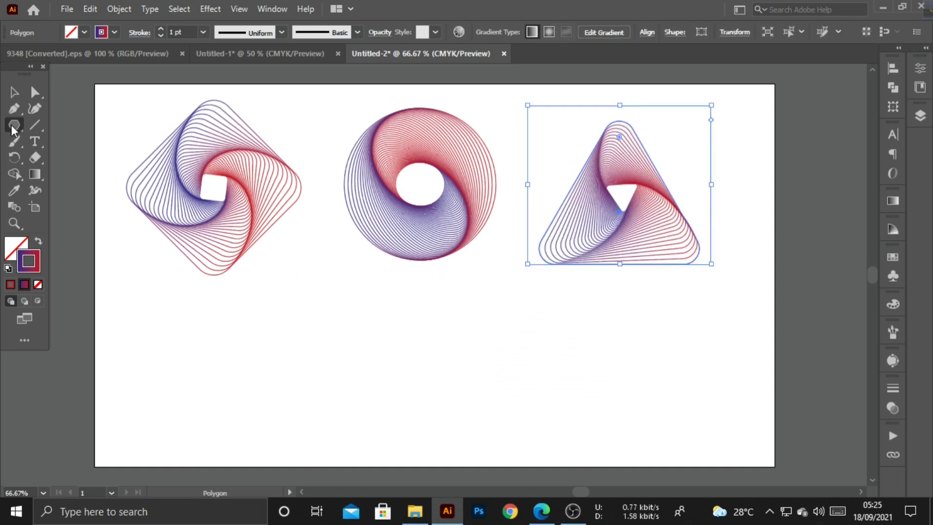
# Create a six-sided hexagon below the circle, resize it to about 290 × 335 px and turn it upright.
pyautogui.click(446, 403)
pyautogui.write('6')
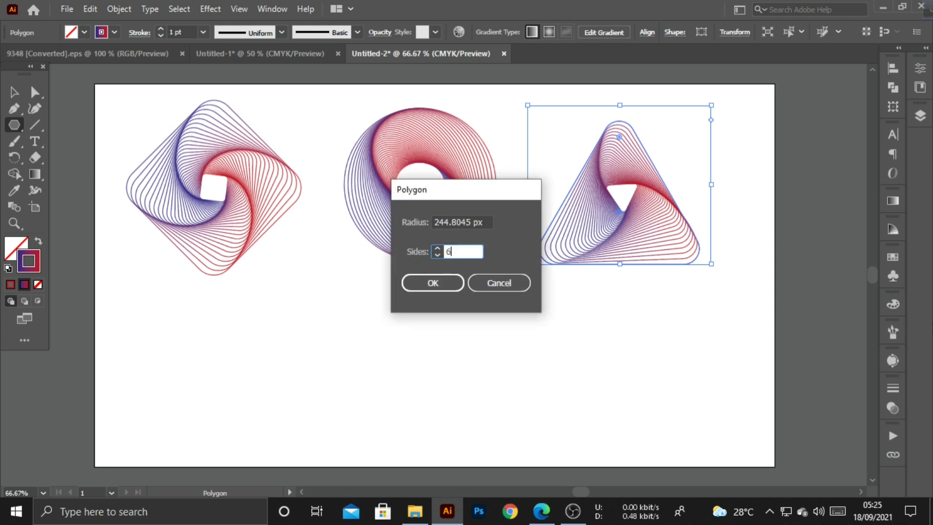
pyautogui.press('Return')
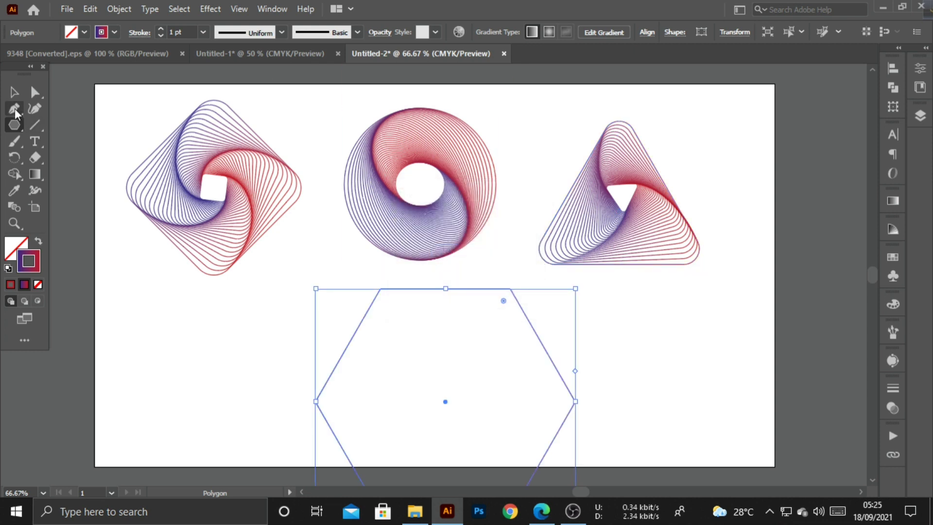
pyautogui.click(14, 92)
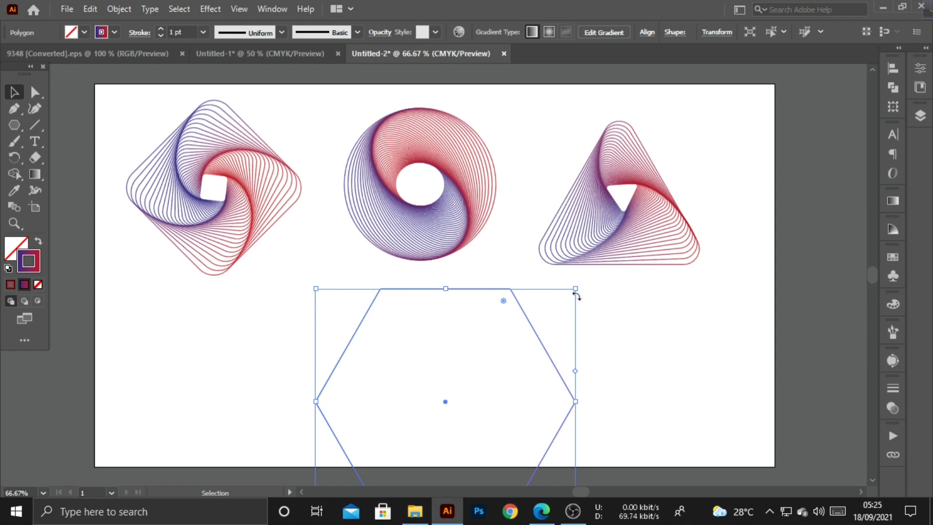
pyautogui.moveTo(576, 289)
pyautogui.mouseDown()
pyautogui.moveTo(537, 335)
pyautogui.moveTo(525, 491)
pyautogui.mouseUp()
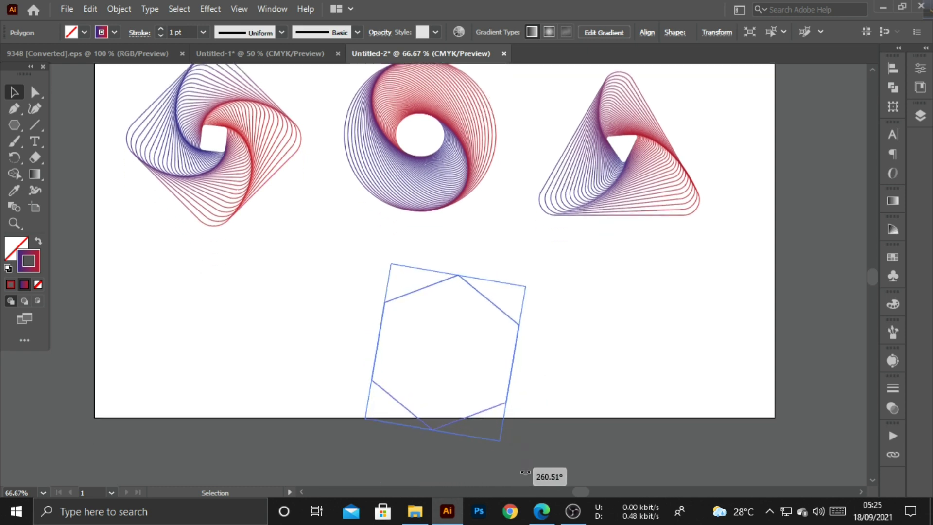
pyautogui.moveTo(525, 491); pyautogui.dragTo(531, 451)
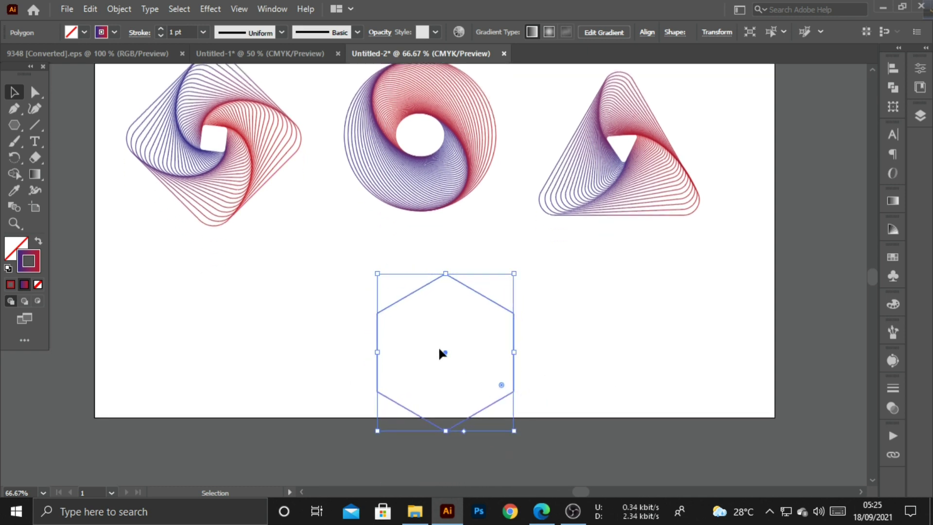
pyautogui.moveTo(444, 350); pyautogui.dragTo(441, 326)
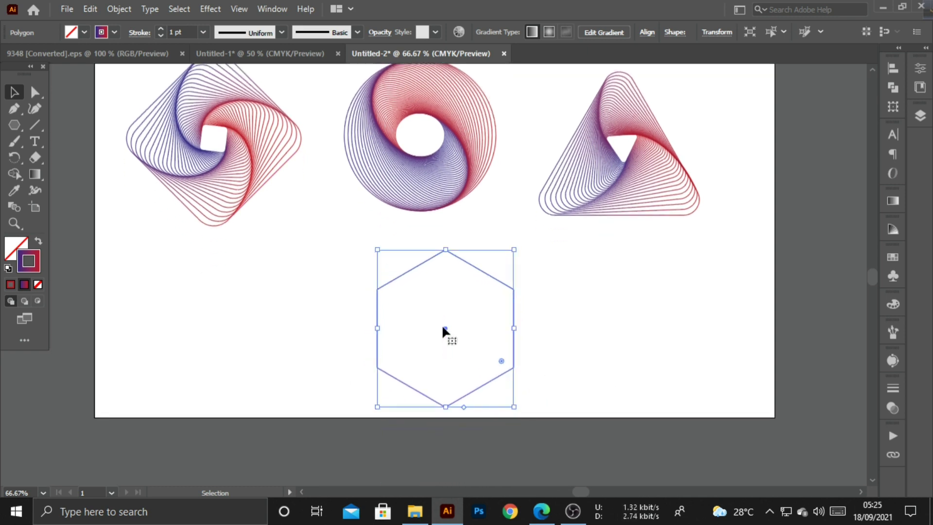
# Add a Transform effect to the hexagon with 95% horizontal and vertical scale.
pyautogui.click(209, 9)
pyautogui.moveTo(252, 120)
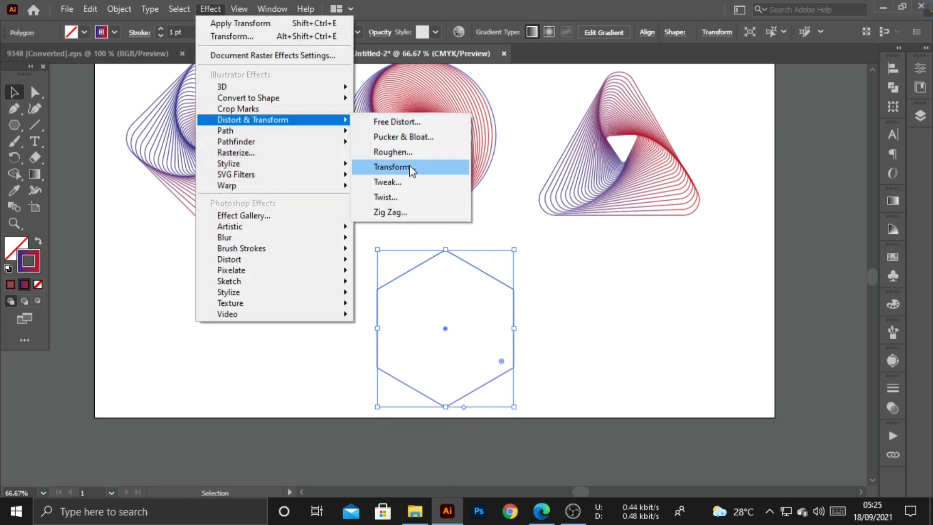
pyautogui.click(411, 168)
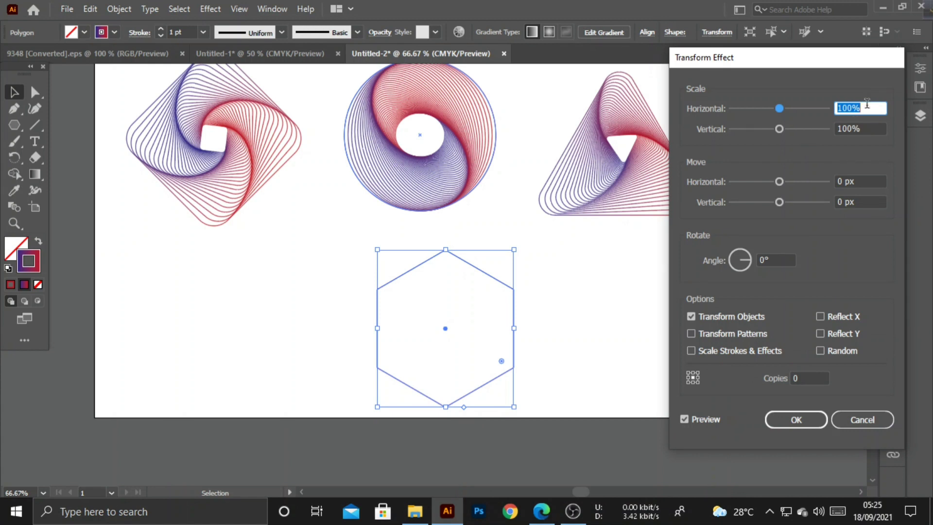
pyautogui.press('Down')
pyautogui.press('Down')
pyautogui.press('Down')
pyautogui.press('Down')
pyautogui.press('Down')
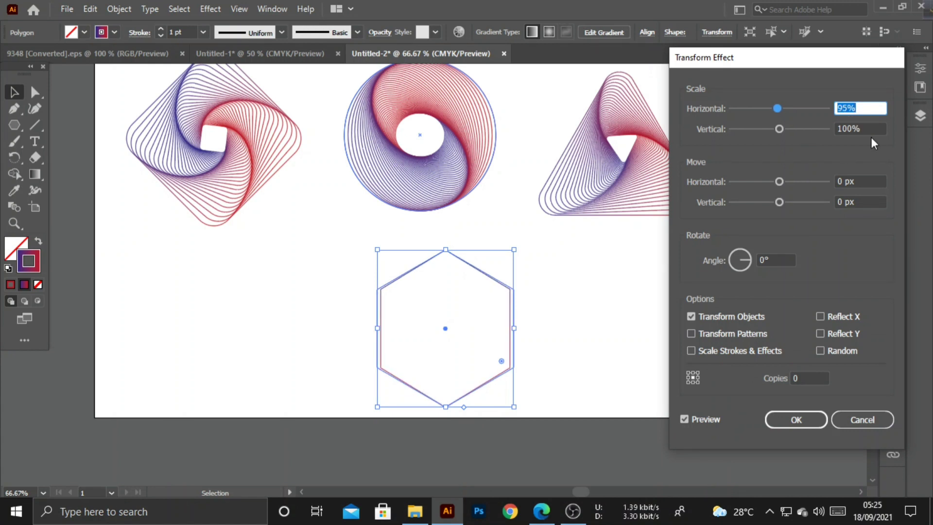
pyautogui.click(869, 128)
pyautogui.press('Down')
pyautogui.press('Down')
pyautogui.press('Down')
pyautogui.press('Down')
pyautogui.press('Down')
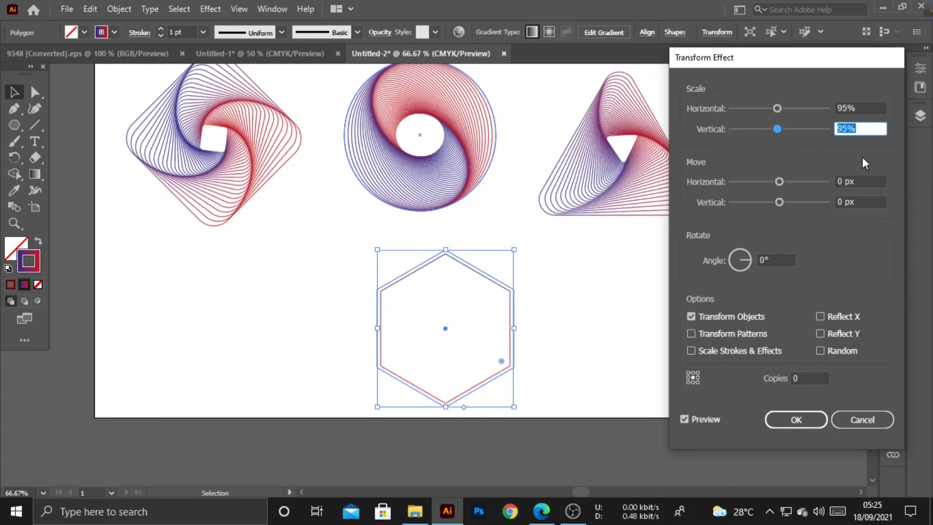
# Set the hexagon's transform to 4° rotation and 32 copies, then apply it.
pyautogui.click(778, 260)
pyautogui.press('Up')
pyautogui.press('Up')
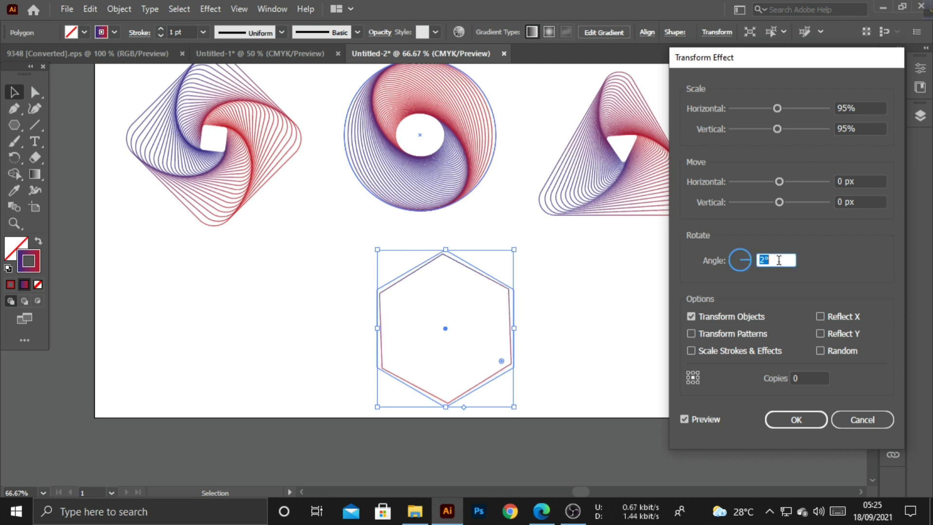
pyautogui.press('Up')
pyautogui.press('Up')
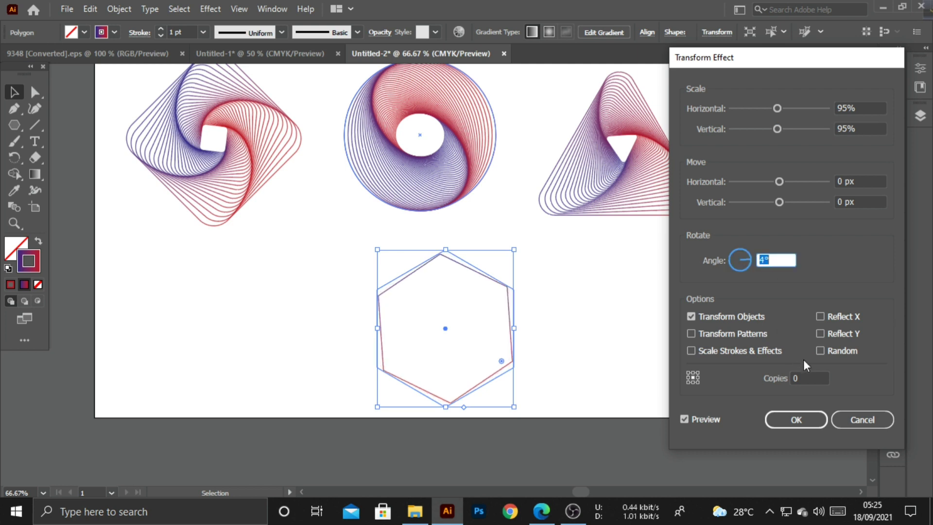
pyautogui.click(809, 376)
pyautogui.press('Up')
pyautogui.press('Up')
pyautogui.press('Up')
pyautogui.press('Up')
pyautogui.press('Up')
pyautogui.press('Up')
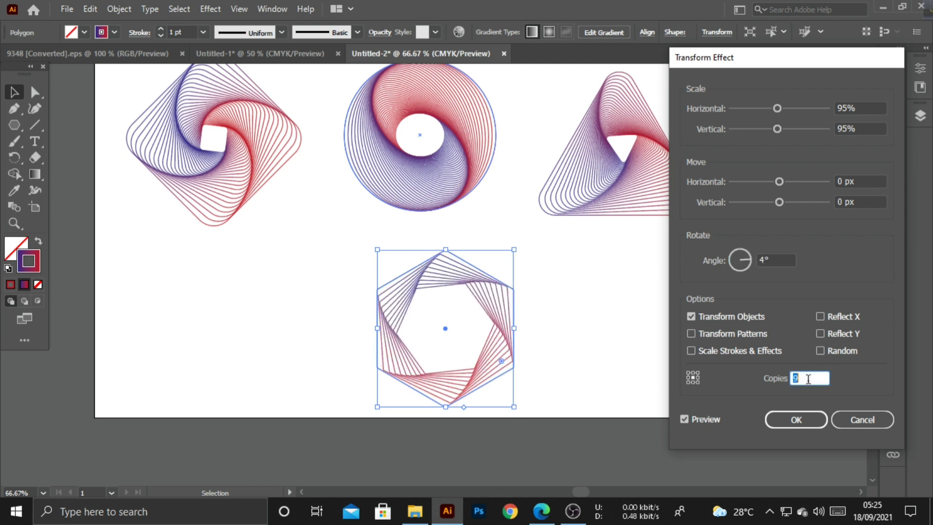
pyautogui.press('Up')
pyautogui.press('Up')
pyautogui.press('Up')
pyautogui.press('Up')
pyautogui.press('Up')
pyautogui.press('Up')
pyautogui.press('Up')
pyautogui.press('Up')
pyautogui.press('Up')
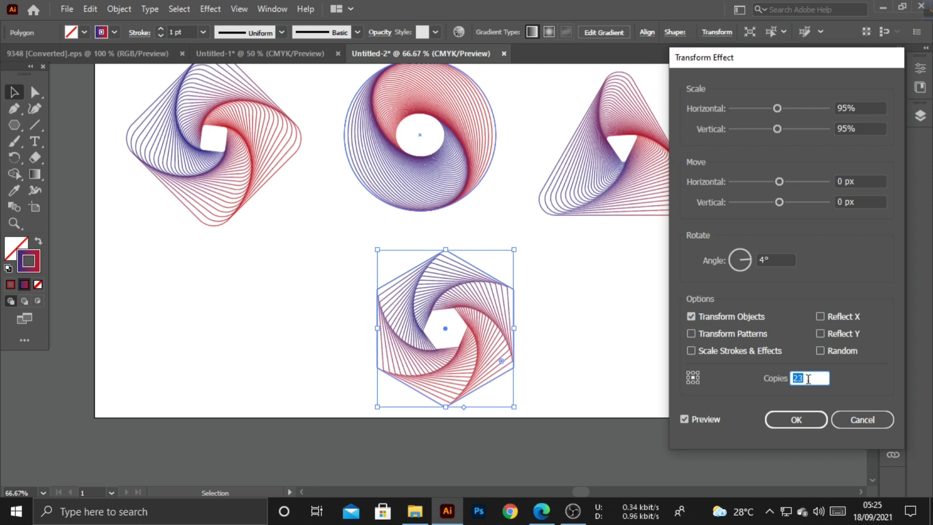
pyautogui.press('Up')
pyautogui.press('Up')
pyautogui.press('Up')
pyautogui.press('Up')
pyautogui.press('Up')
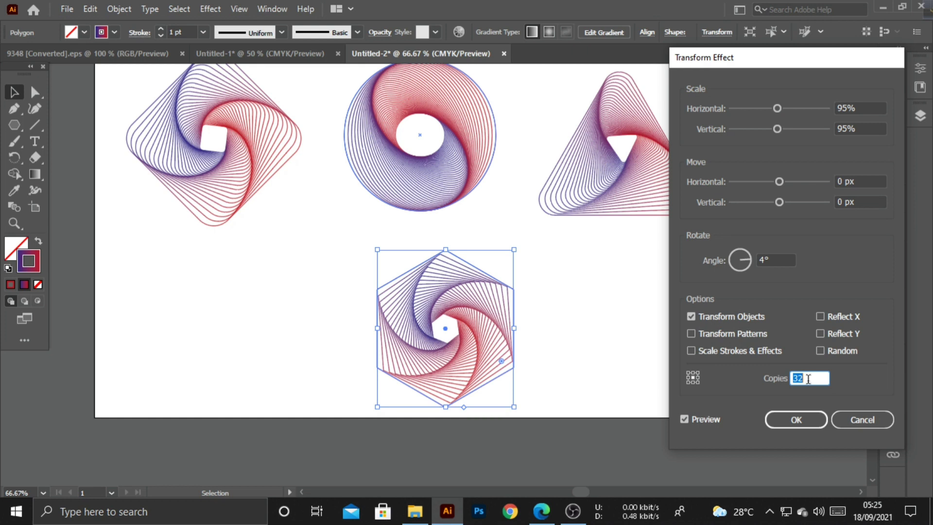
pyautogui.click(796, 421)
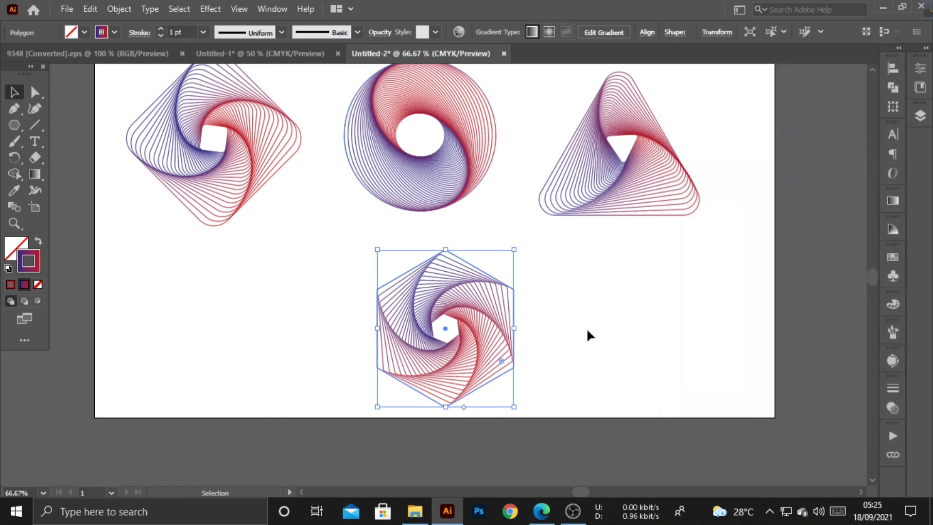
# Move the hexagon spiral left so it sits centred below the circle.
pyautogui.moveTo(500, 327); pyautogui.dragTo(467, 321)
pyautogui.scroll(1, 497, 325)
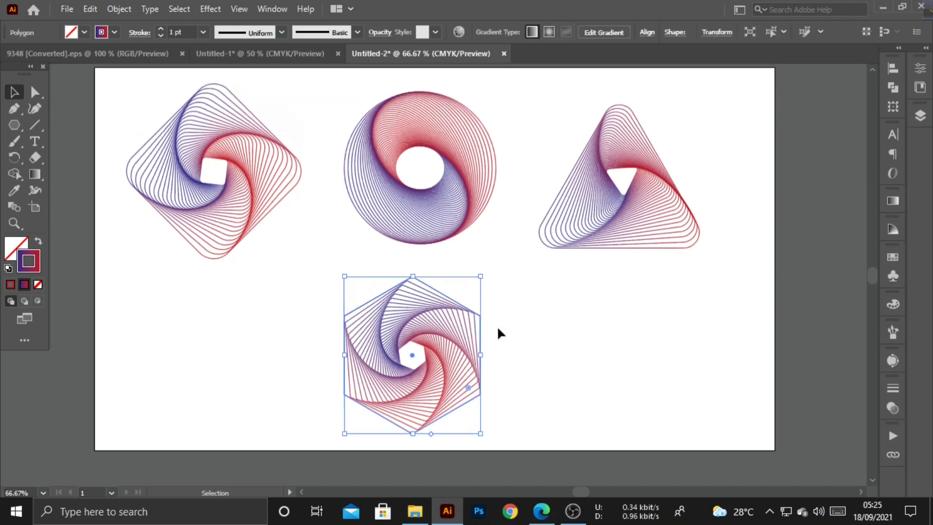
pyautogui.scroll(1, 498, 330)
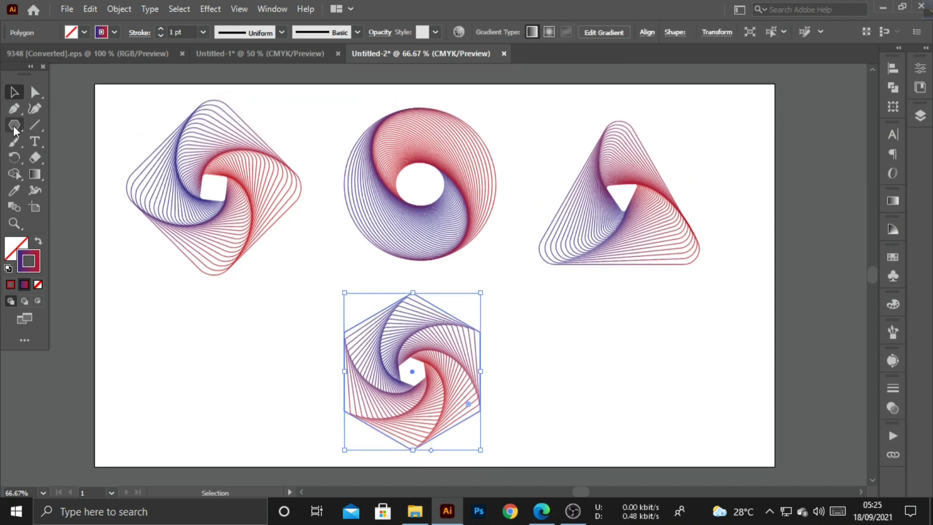
# Try a black fill on the hexagon spiral, then undo it.
pyautogui.moveTo(14, 127); pyautogui.dragTo(59, 125)
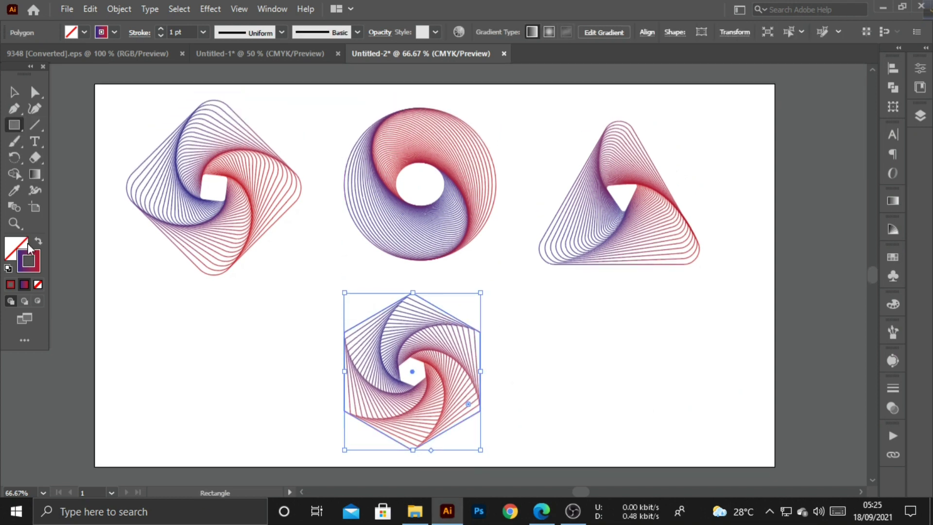
pyautogui.doubleClick(28, 261)
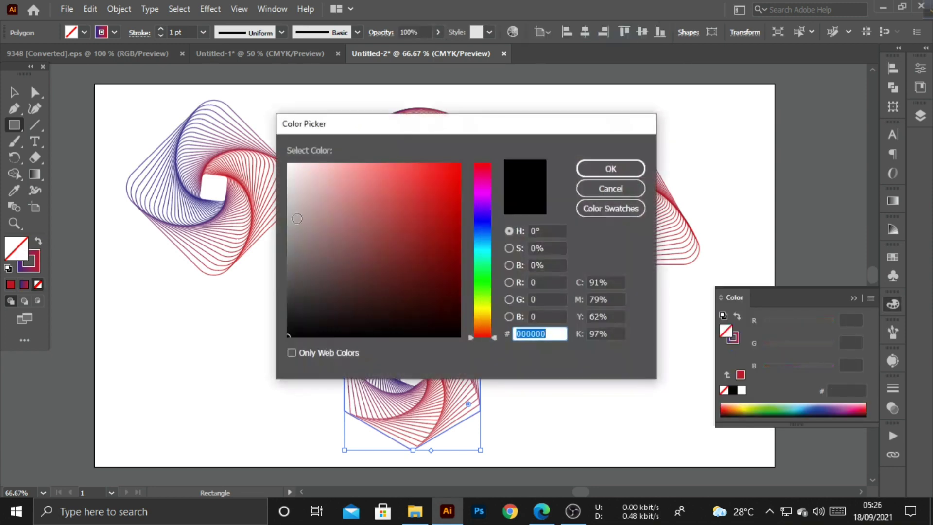
pyautogui.click(327, 330)
pyautogui.moveTo(326, 330); pyautogui.dragTo(327, 337)
pyautogui.click(607, 169)
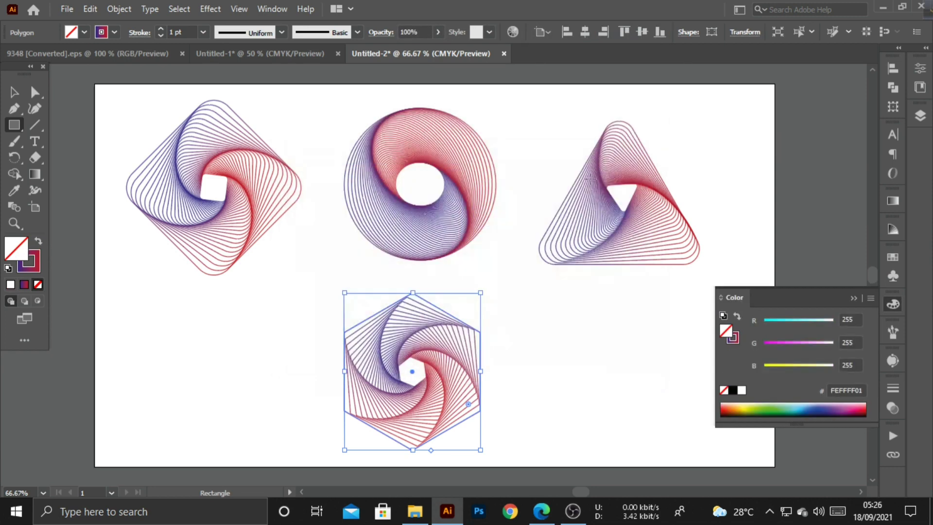
pyautogui.click(85, 34)
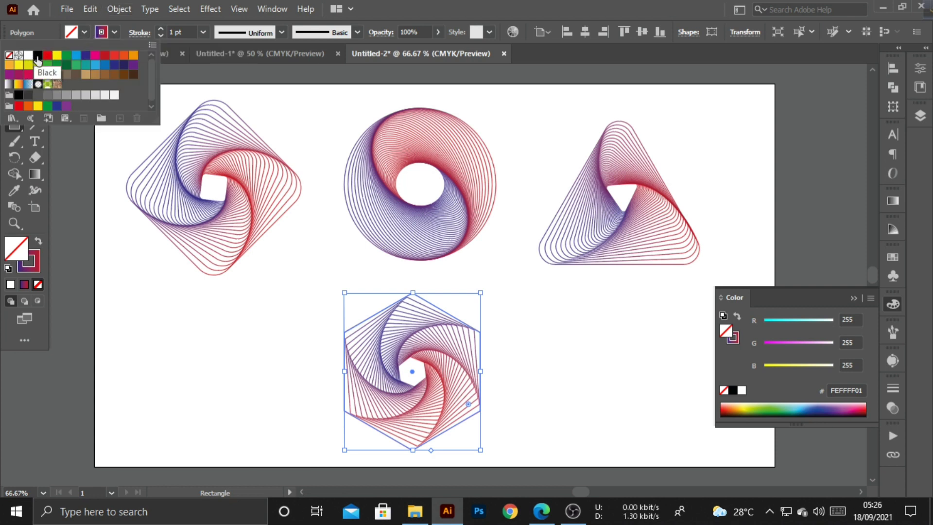
pyautogui.click(38, 55)
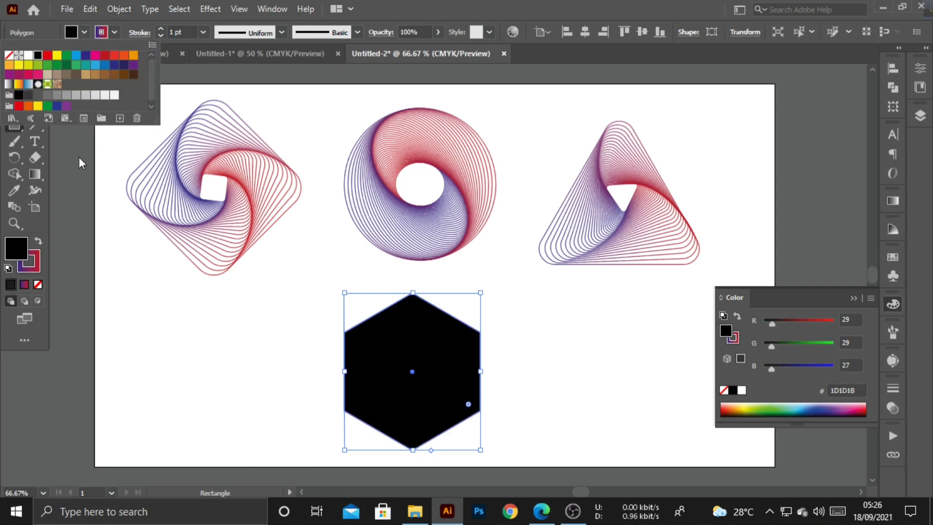
pyautogui.press('/')
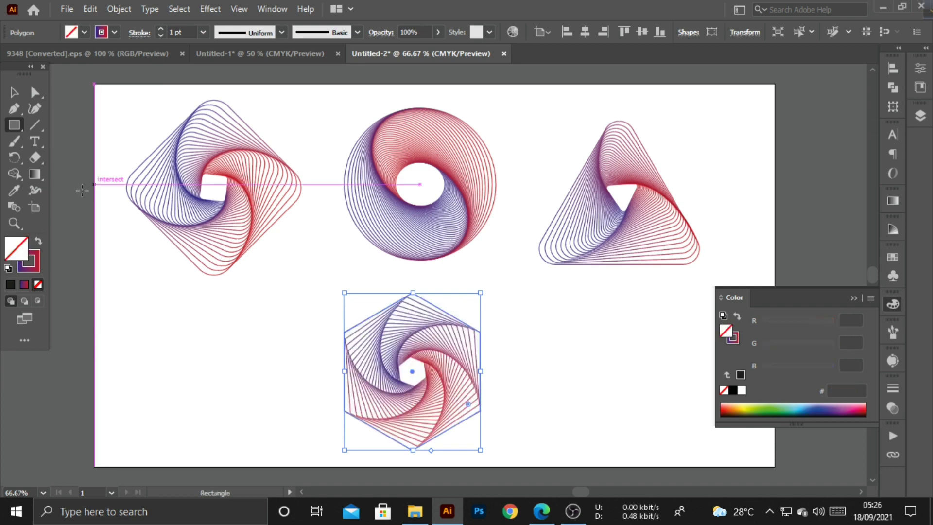
# With nothing selected, set the fill colour to near-black 0C0B0B.
pyautogui.click(14, 92)
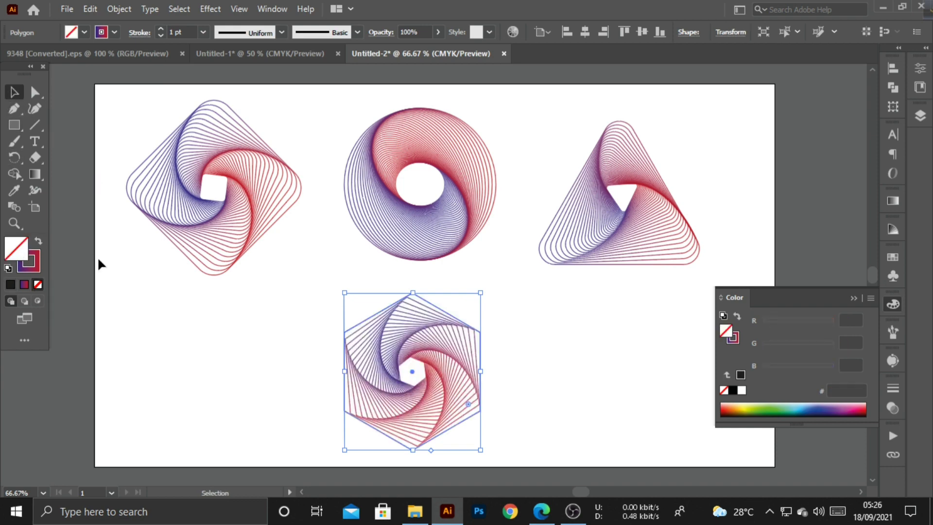
pyautogui.click(100, 264)
pyautogui.doubleClick(15, 252)
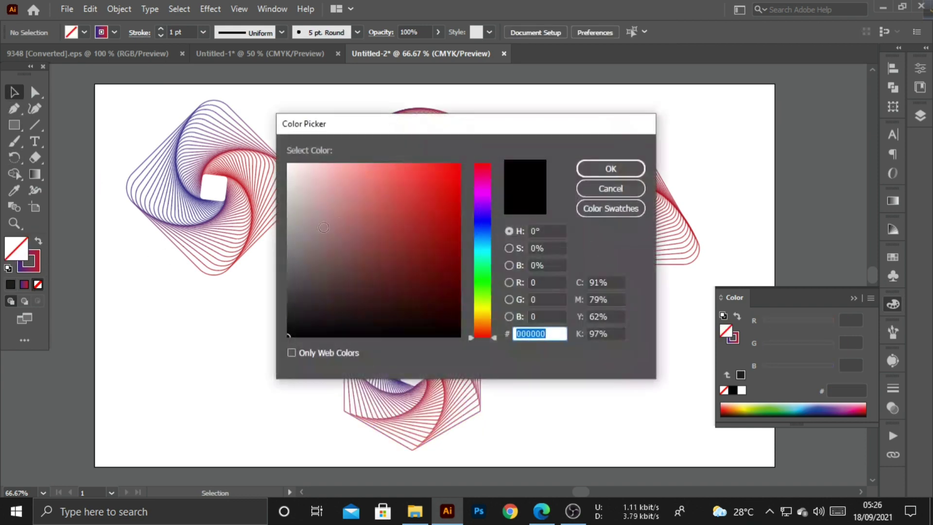
pyautogui.moveTo(304, 322); pyautogui.dragTo(304, 327)
pyautogui.click(597, 176)
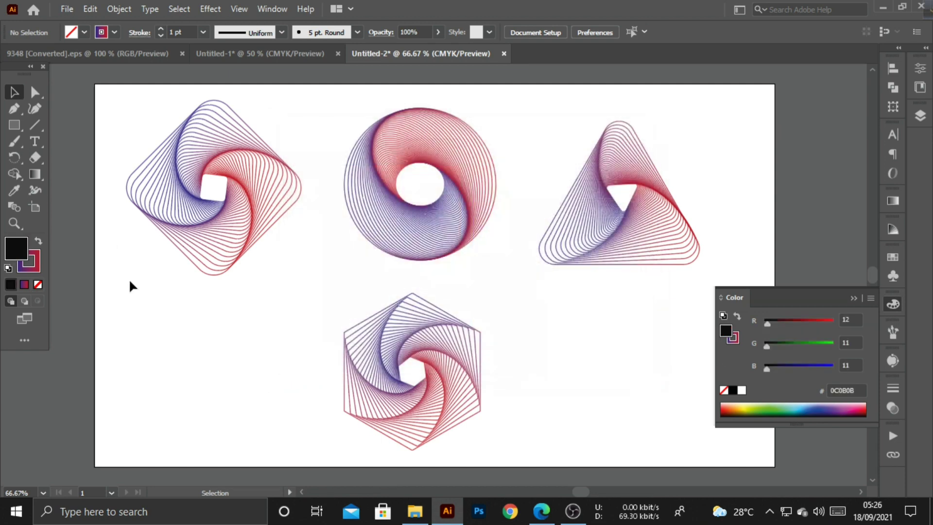
# Draw a near-black rectangle over the full 1280×720 artboard and send it behind the spirals.
pyautogui.click(14, 125)
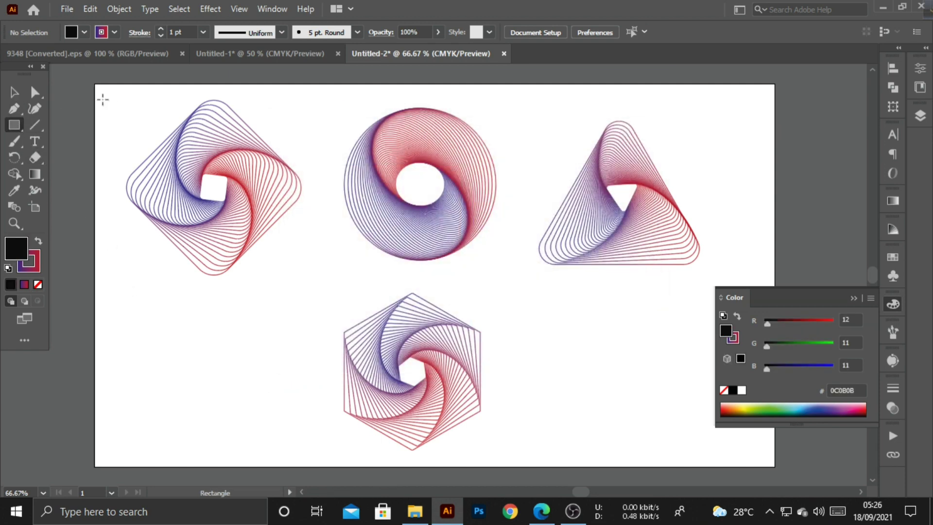
pyautogui.moveTo(95, 83); pyautogui.dragTo(775, 466)
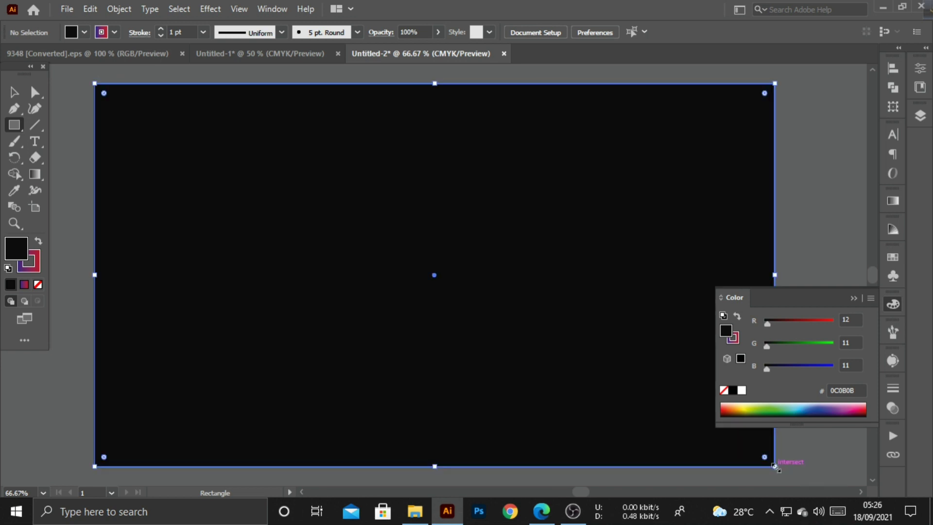
pyautogui.click(14, 91)
pyautogui.rightClick(214, 181)
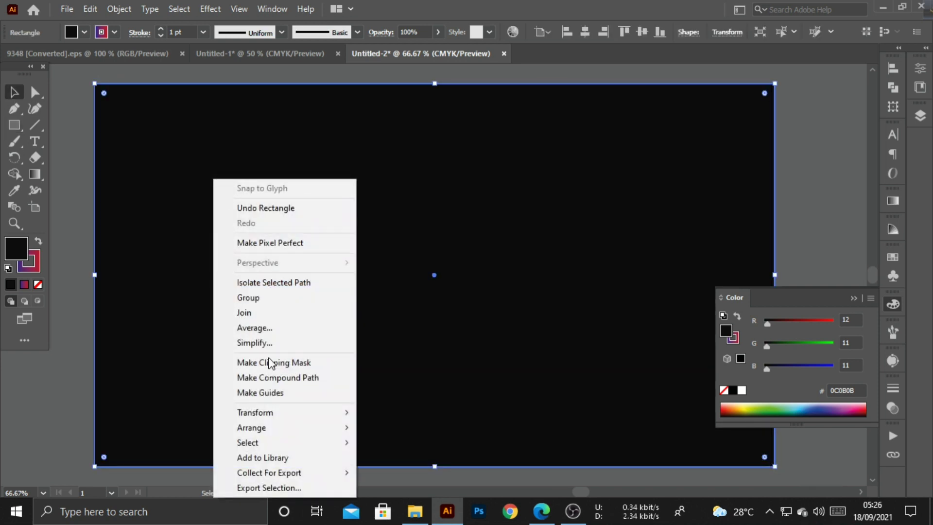
pyautogui.moveTo(251, 427)
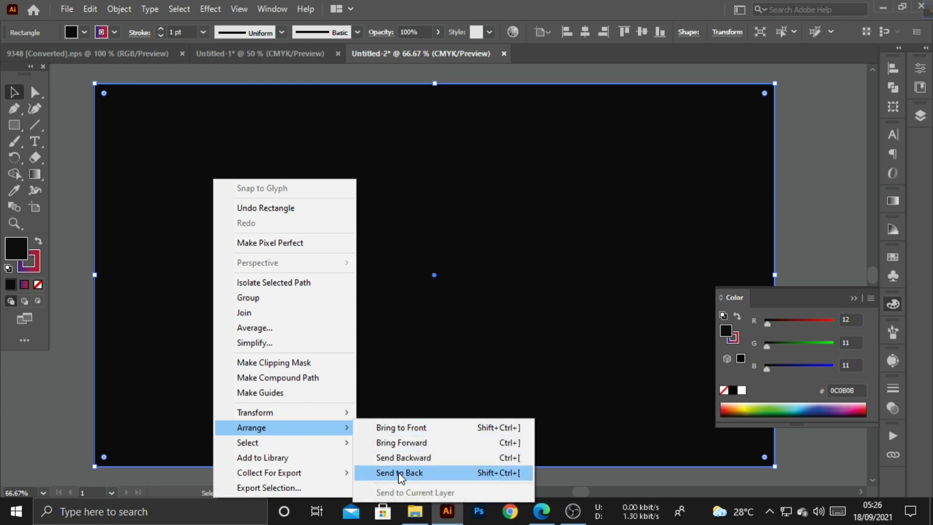
pyautogui.click(401, 472)
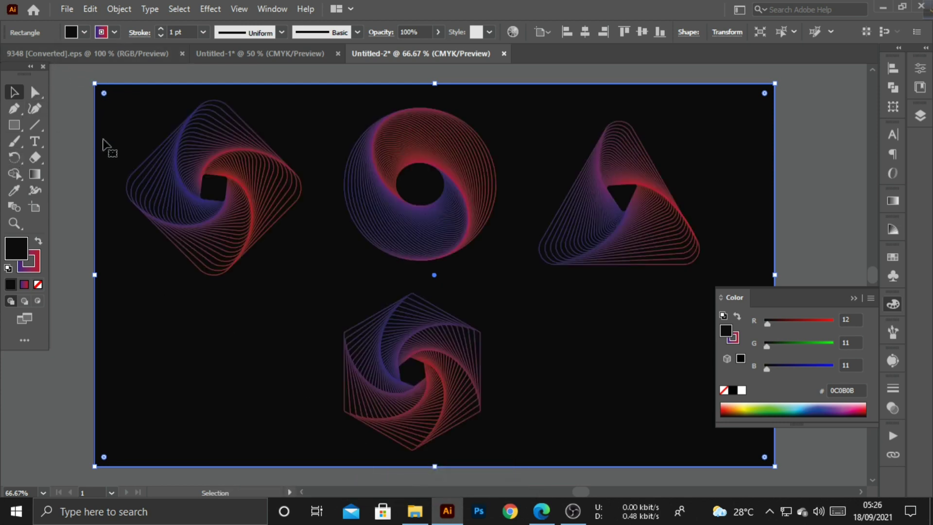
# Lower the square spiral and shift the triangle and hexagon spirals down and right.
pyautogui.press('a')
pyautogui.hotkey('ctrl', 'shift', 'a')
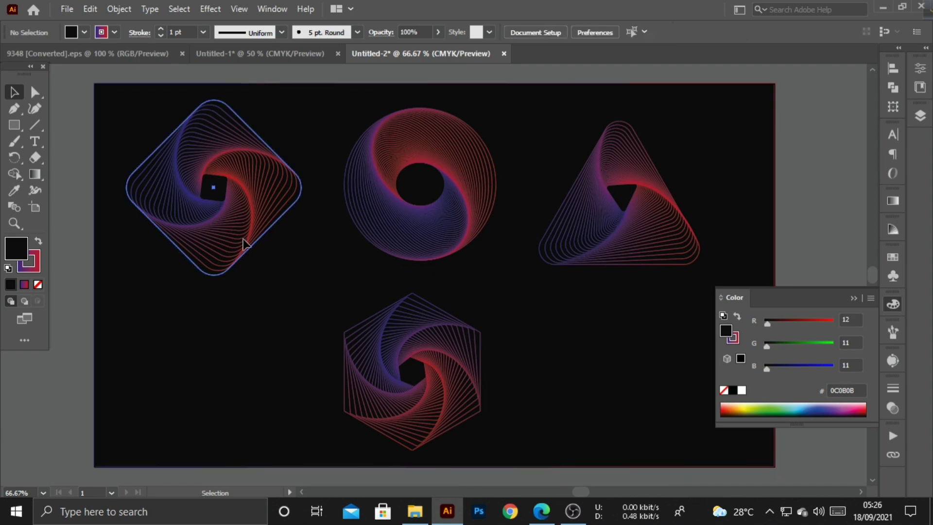
pyautogui.moveTo(245, 243); pyautogui.dragTo(244, 319)
pyautogui.moveTo(593, 268); pyautogui.dragTo(608, 309)
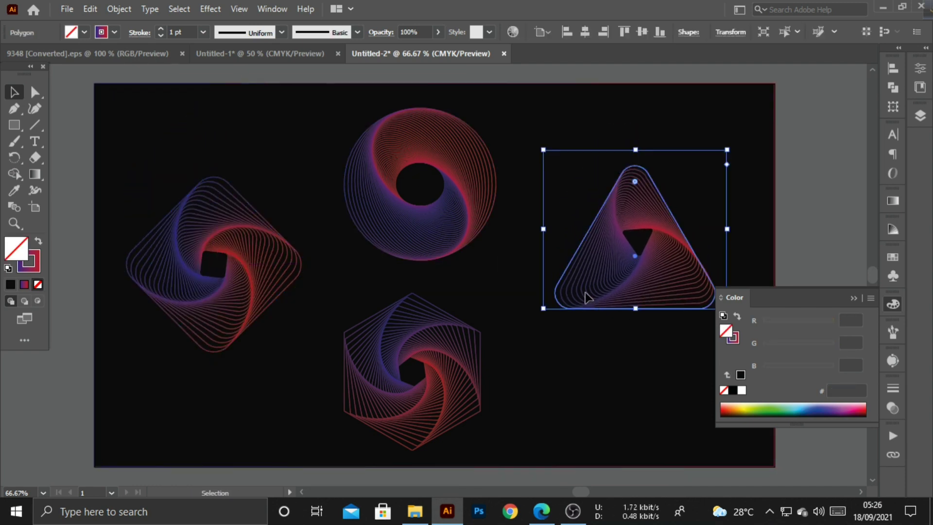
pyautogui.click(854, 299)
pyautogui.moveTo(466, 363); pyautogui.dragTo(485, 385)
pyautogui.moveTo(638, 312); pyautogui.dragTo(638, 327)
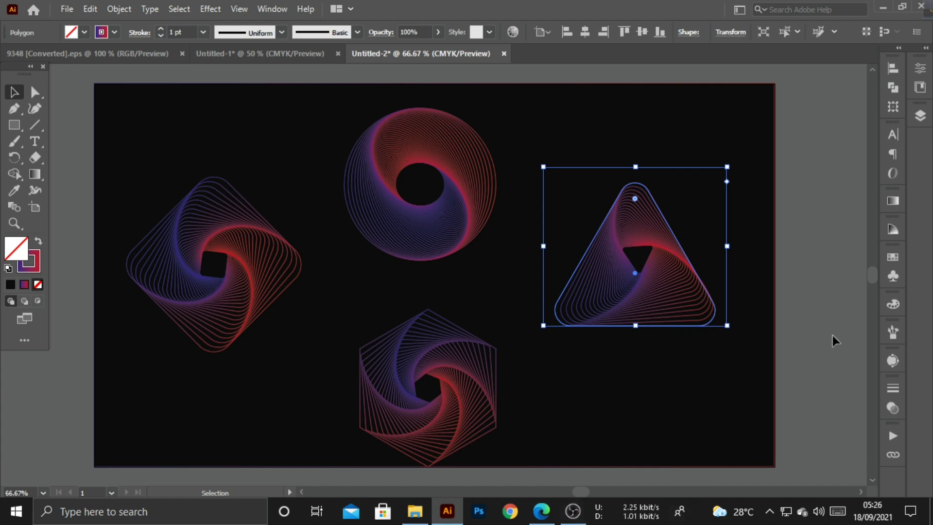
pyautogui.click(825, 305)
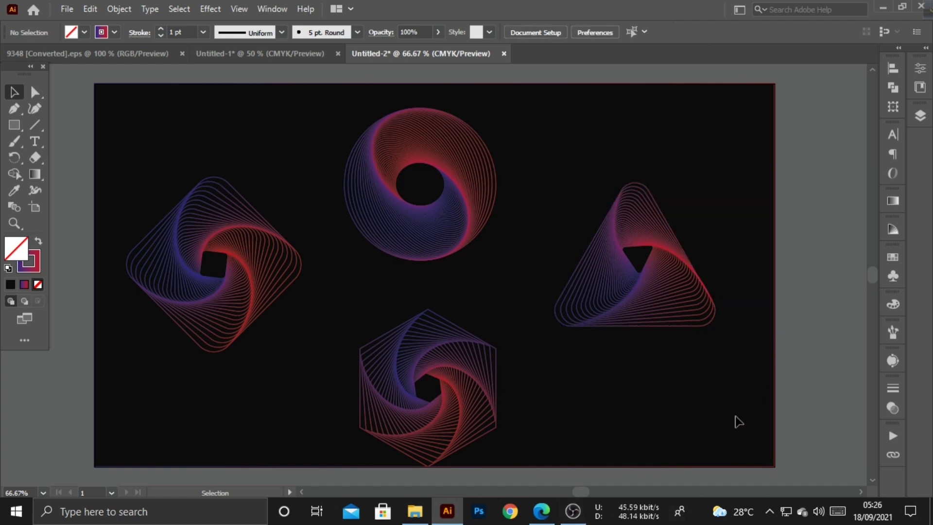